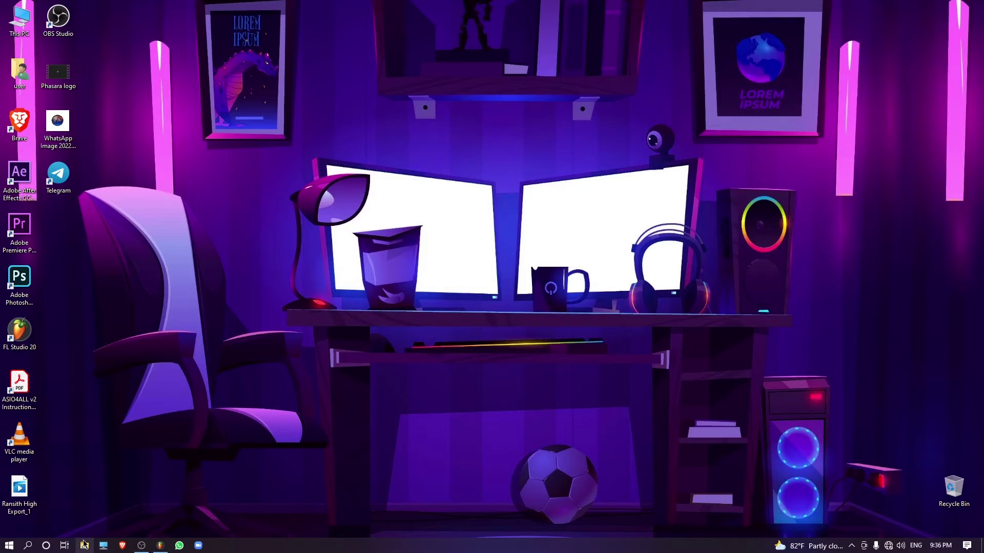
# Extract the nexus archive in the Downloads folder into the same folder with WinRAR
pyautogui.click(85, 545)
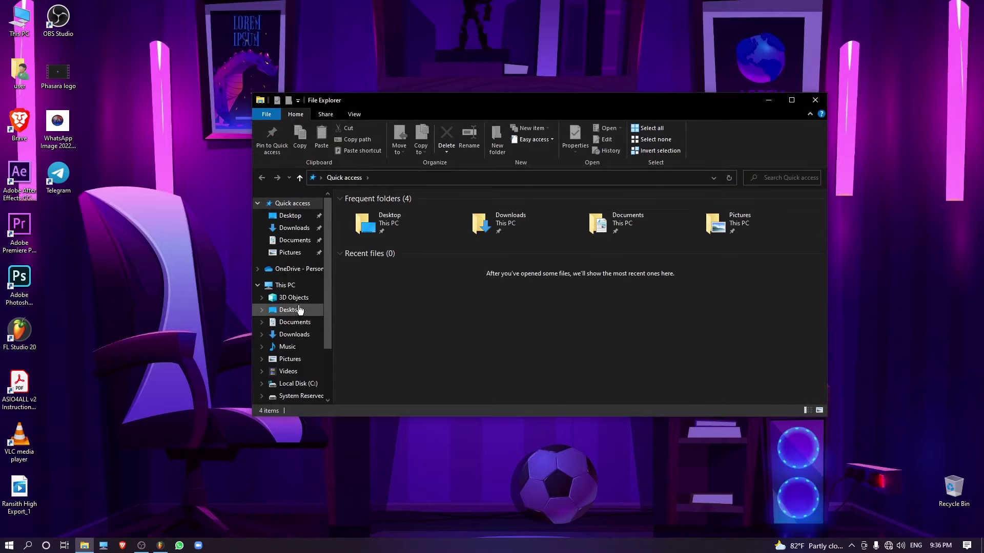
pyautogui.click(294, 334)
pyautogui.scroll(-5, 588, 325)
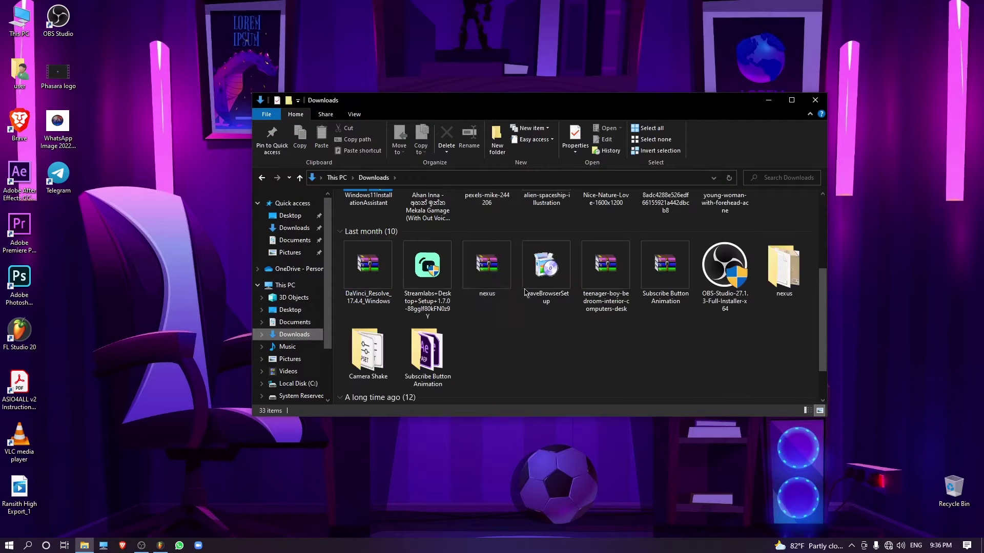
pyautogui.click(496, 297)
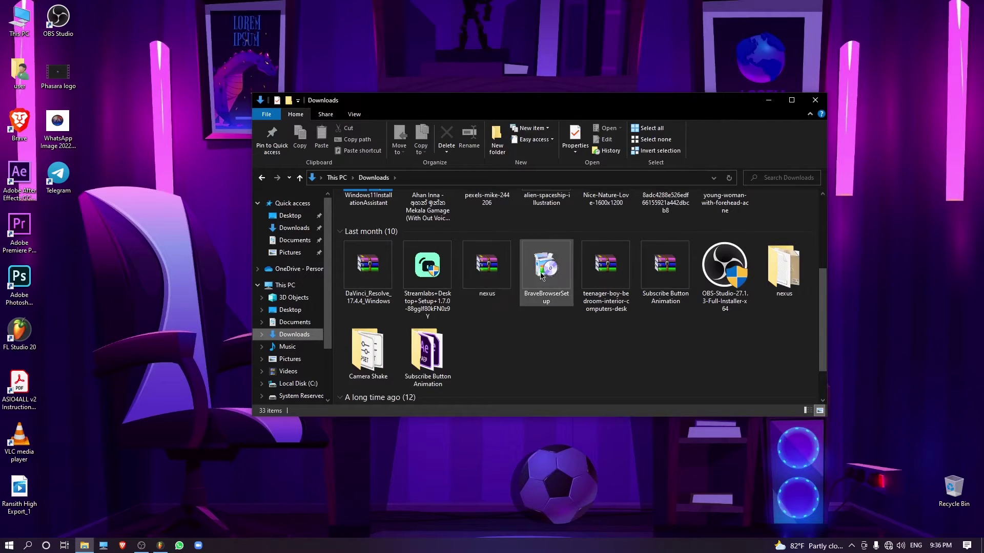
pyautogui.click(496, 279)
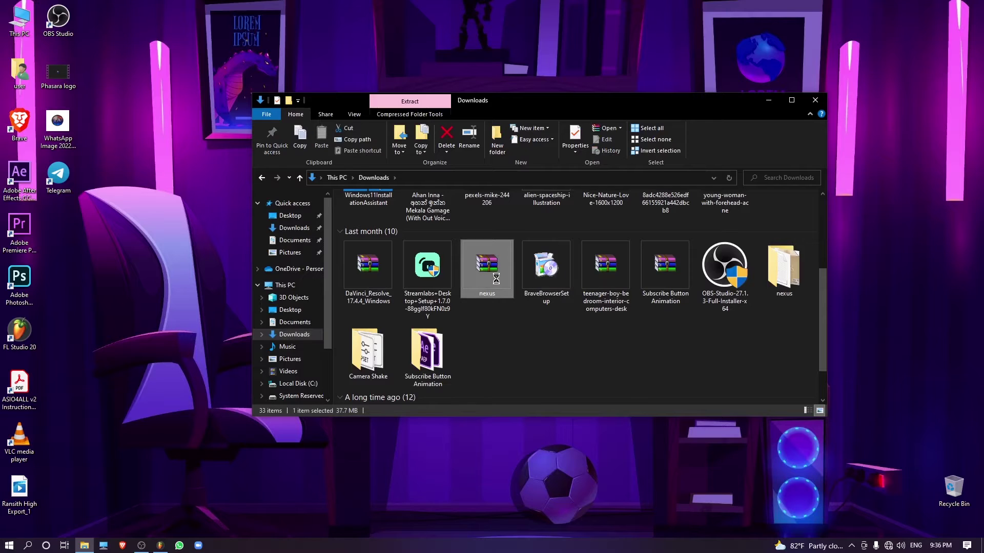
pyautogui.rightClick(495, 277)
pyautogui.moveTo(549, 317)
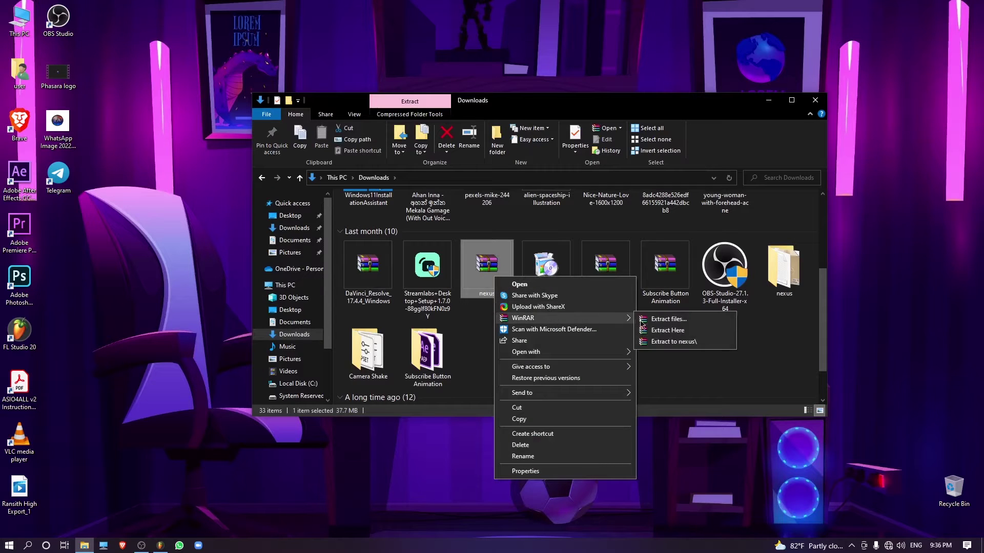
pyautogui.click(667, 331)
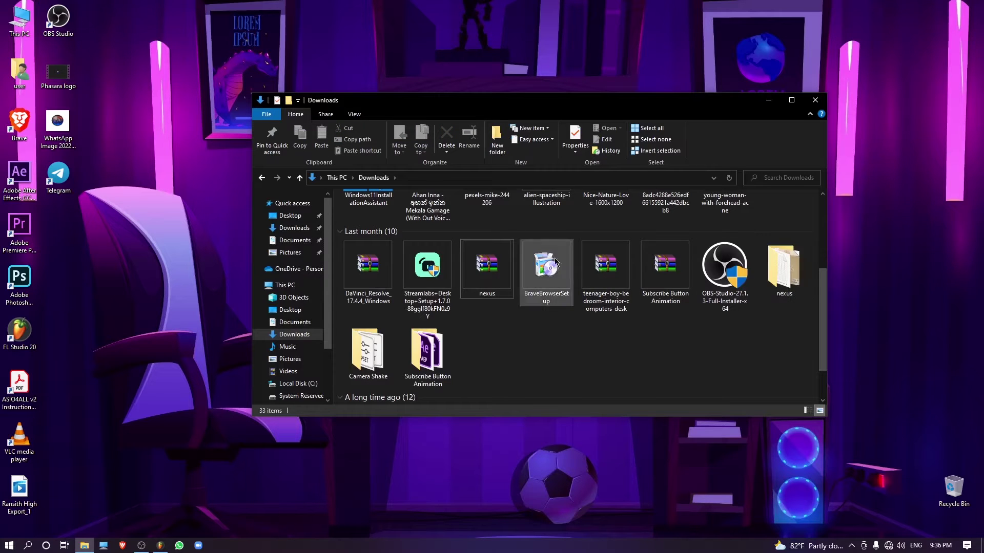
# Start NexusSetup from the nexus folder and use English as the setup language
pyautogui.doubleClick(791, 275)
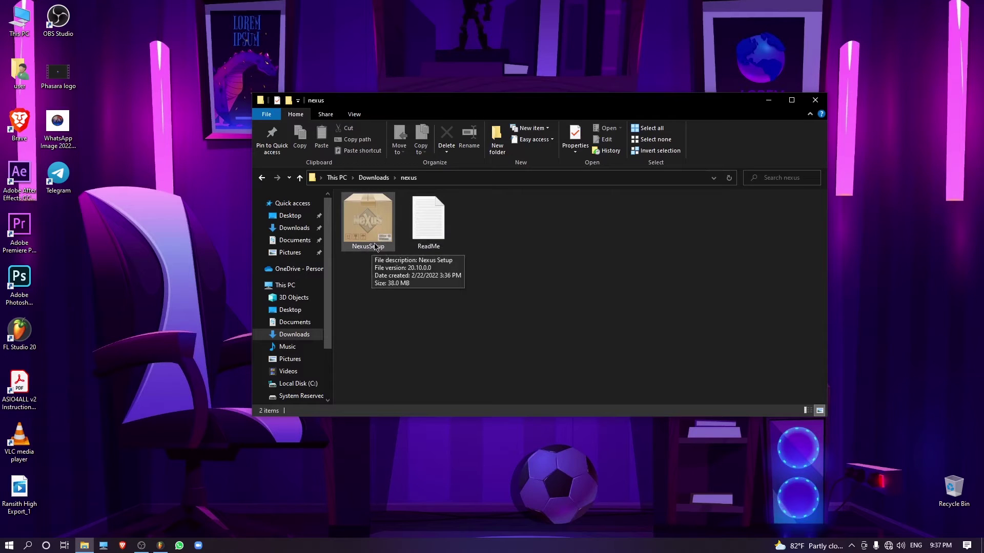
pyautogui.click(361, 230)
pyautogui.doubleClick(364, 232)
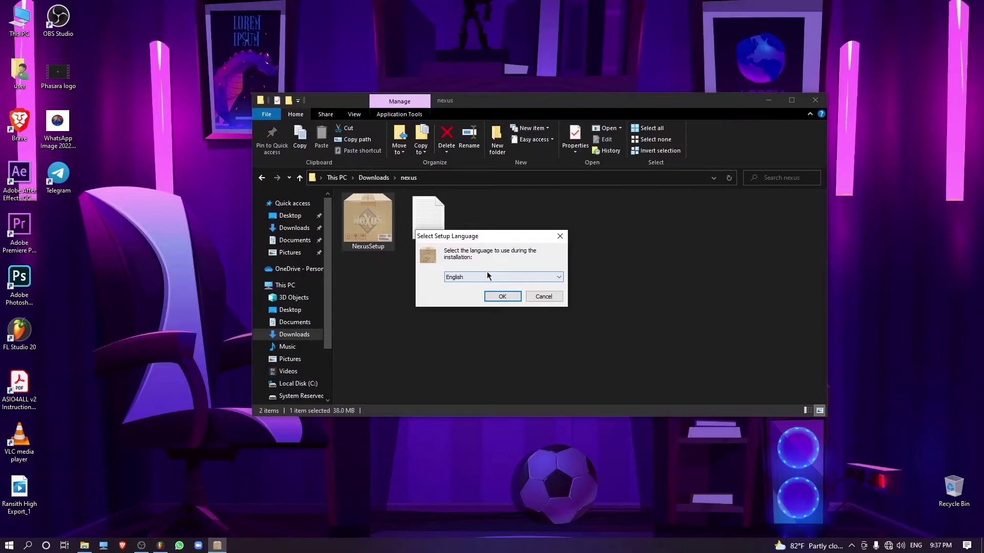
pyautogui.click(501, 297)
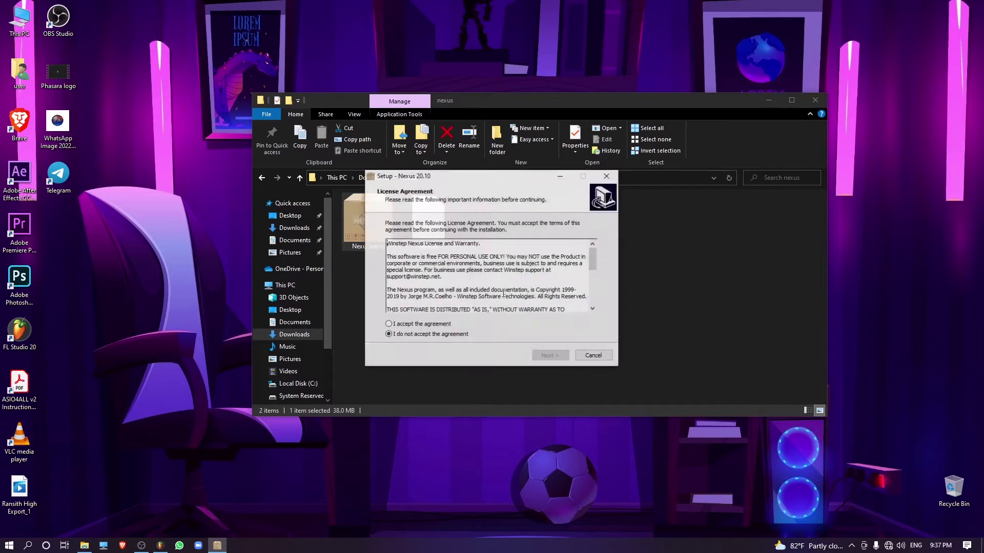
# Accept the license, install Nexus to C:\Program Files (x86)\Winstep, finish with Launch Nexus enabled, and close the folder window
pyautogui.click(406, 324)
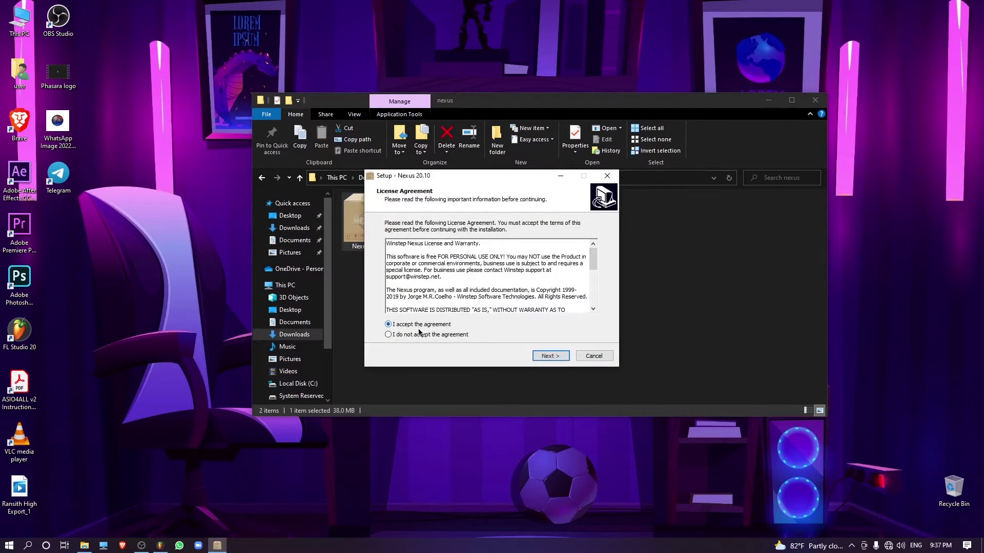
pyautogui.click(558, 356)
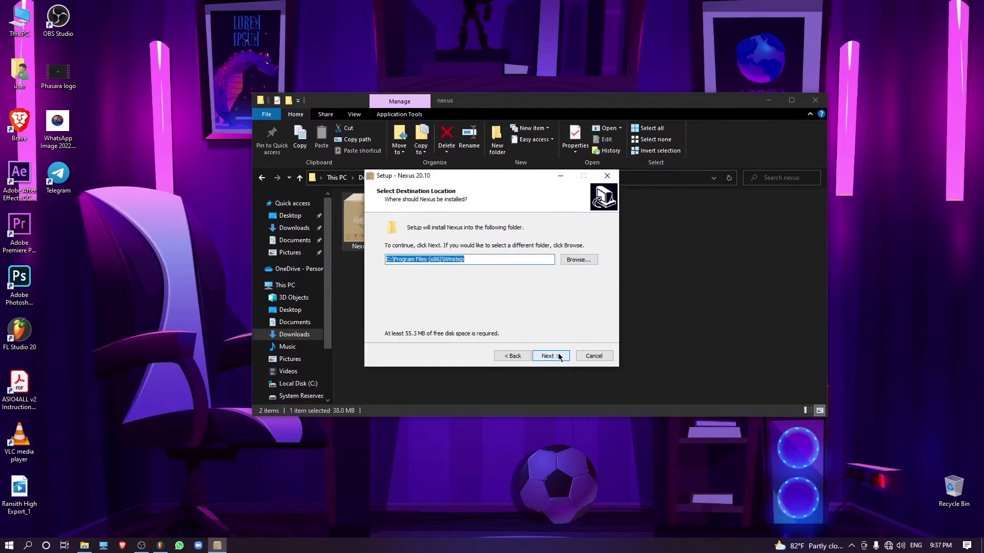
pyautogui.click(547, 357)
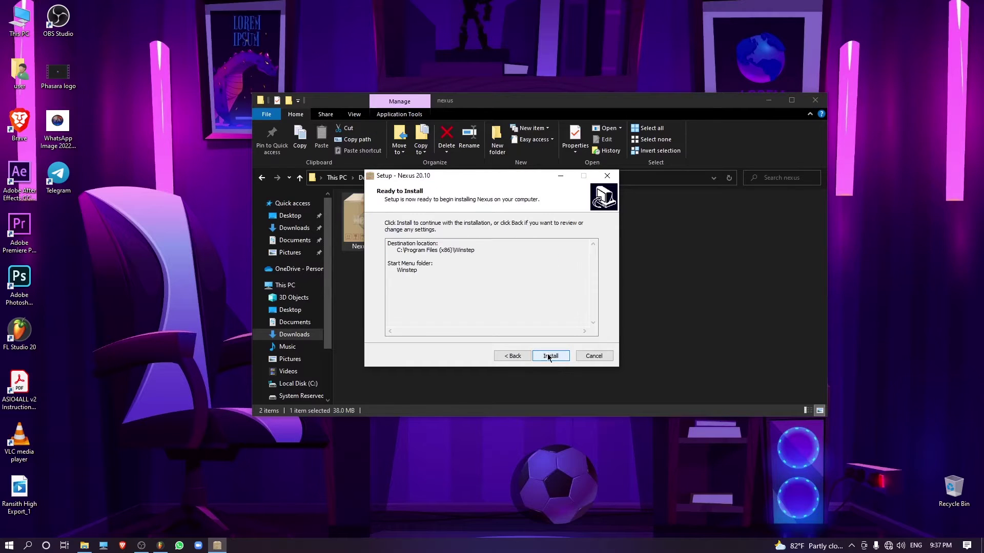
pyautogui.click(549, 356)
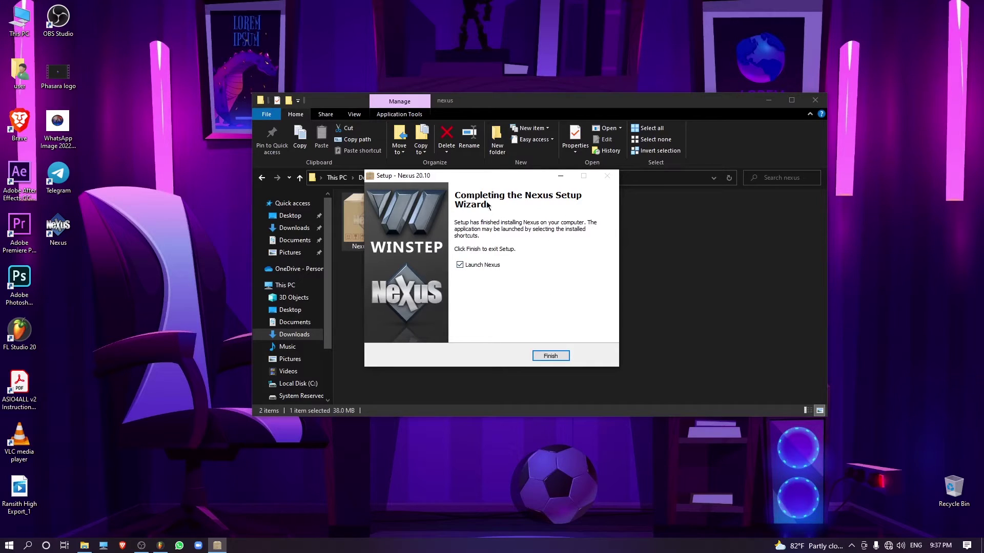
pyautogui.click(551, 356)
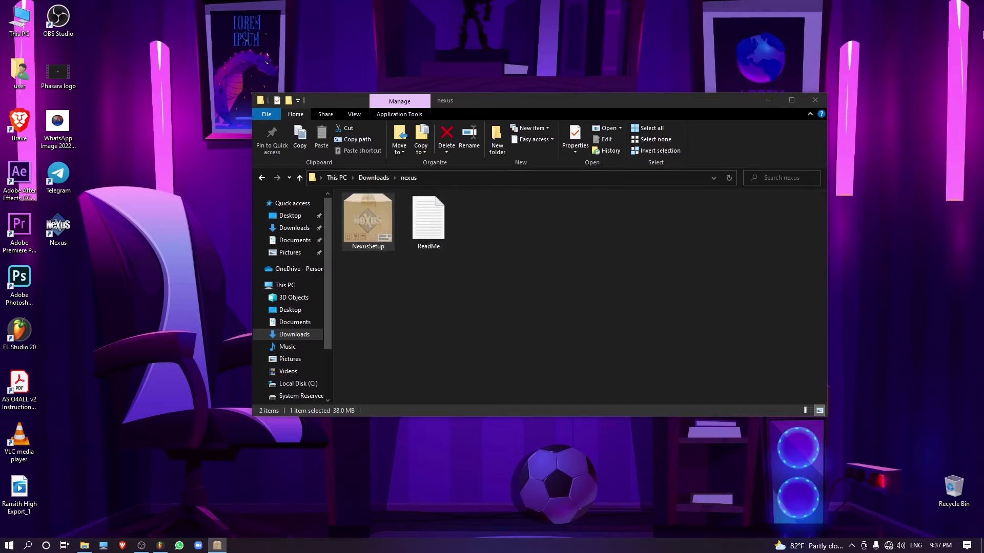
pyautogui.click(814, 100)
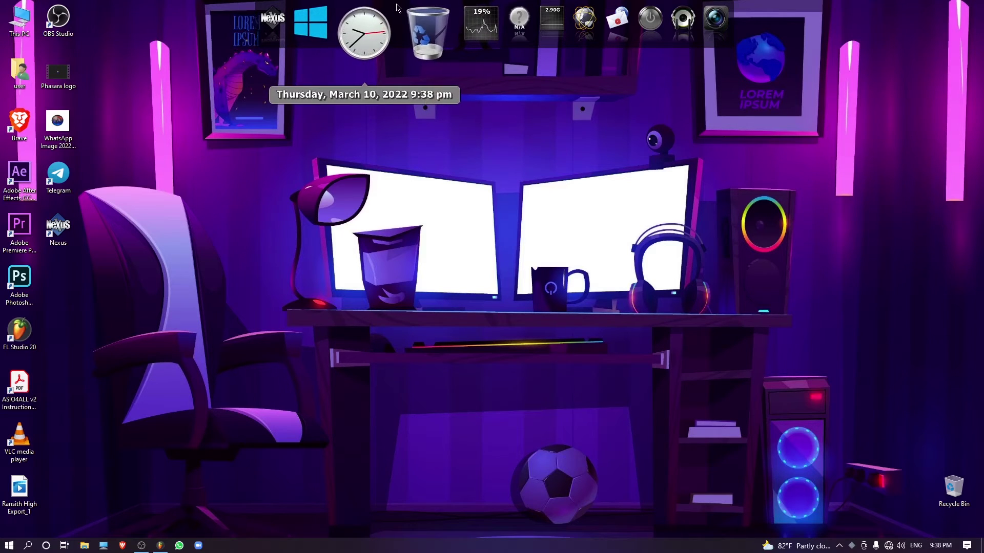
# Open the dock's preferences and set its offset from the screen edge to 16 pixels
pyautogui.rightClick(400, 30)
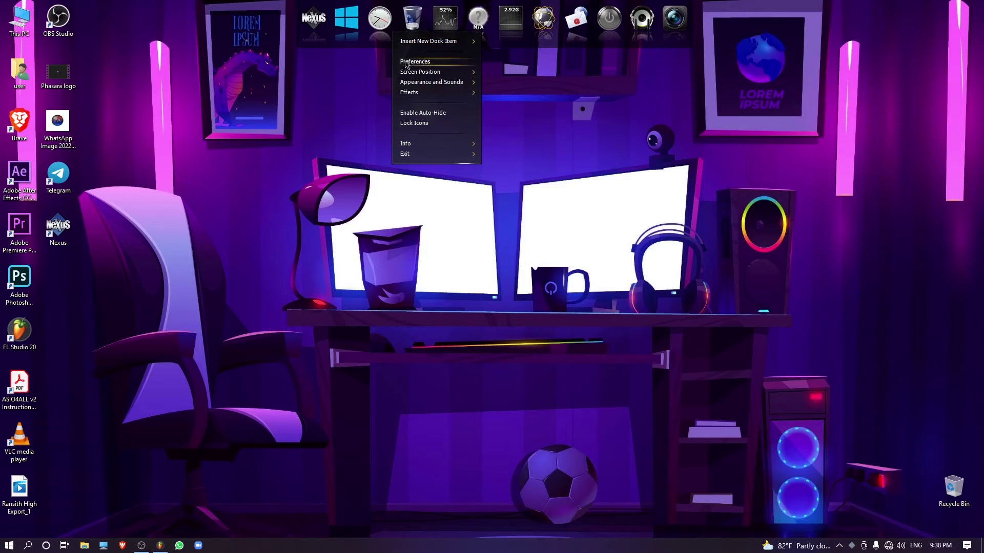
pyautogui.click(431, 62)
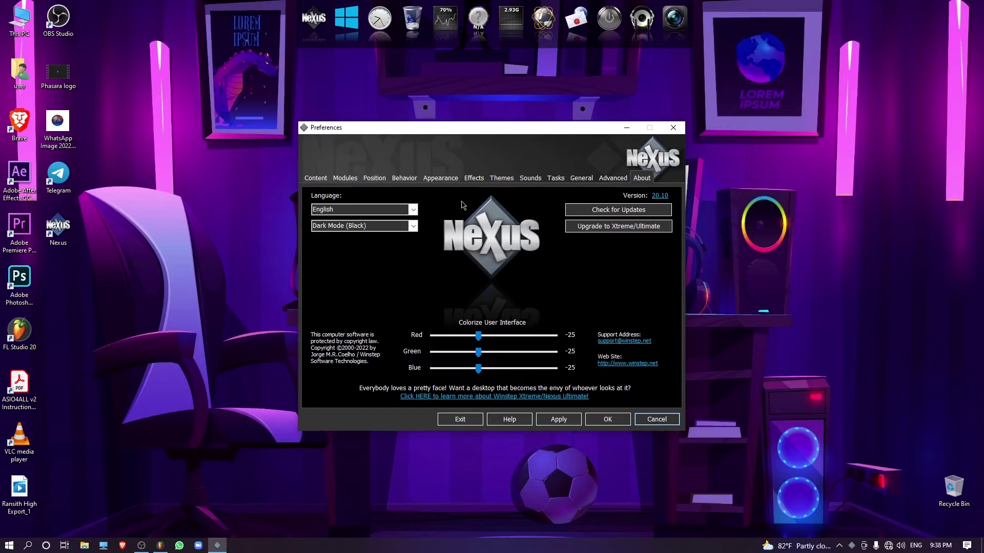
pyautogui.click(365, 175)
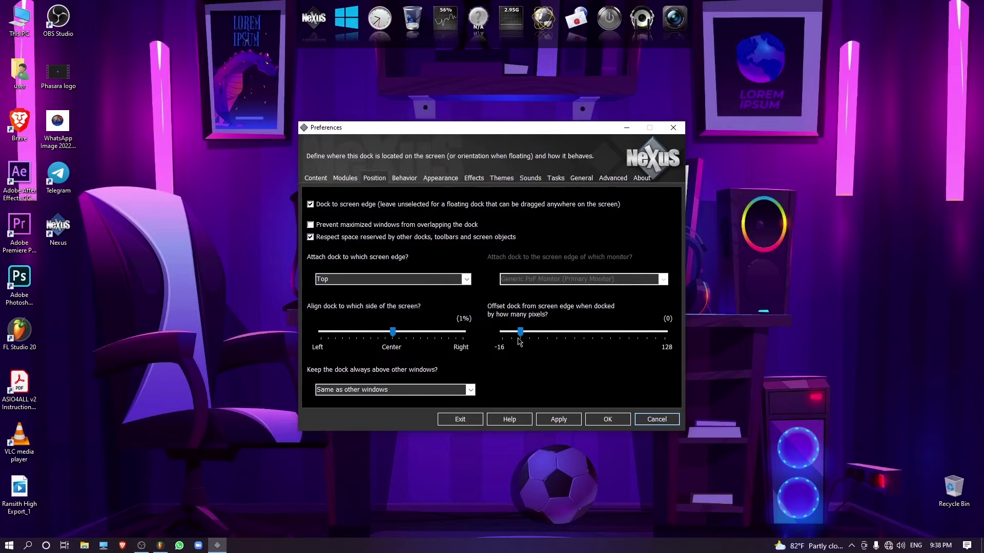
pyautogui.moveTo(521, 333); pyautogui.dragTo(525, 333)
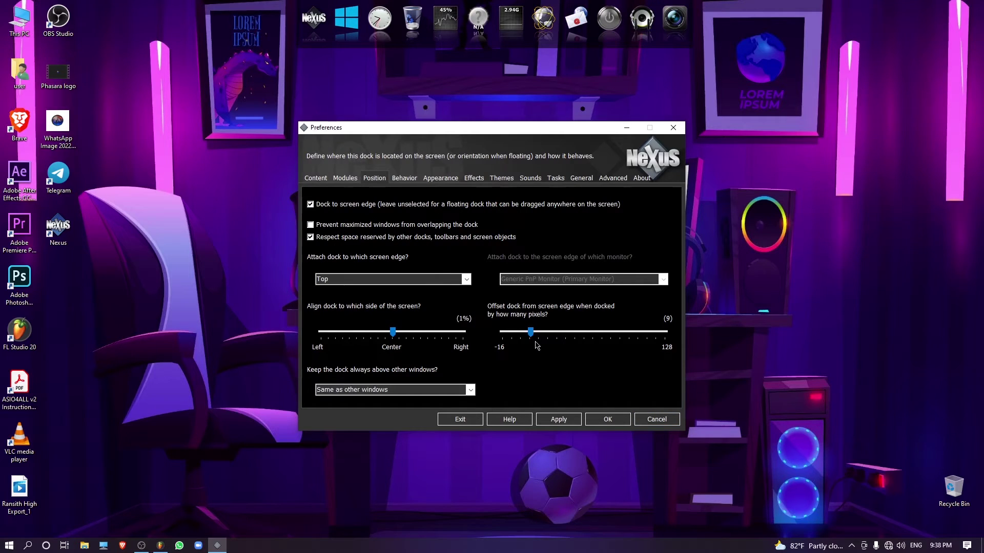
pyautogui.moveTo(530, 332); pyautogui.dragTo(538, 338)
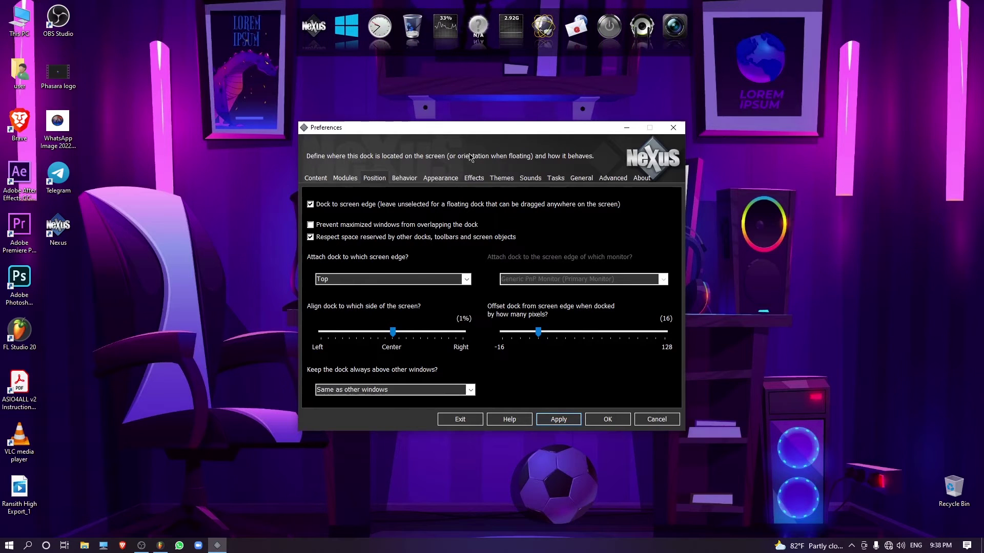
# Set the dock icons' reflection to 0% in the appearance settings and apply it
pyautogui.click(608, 179)
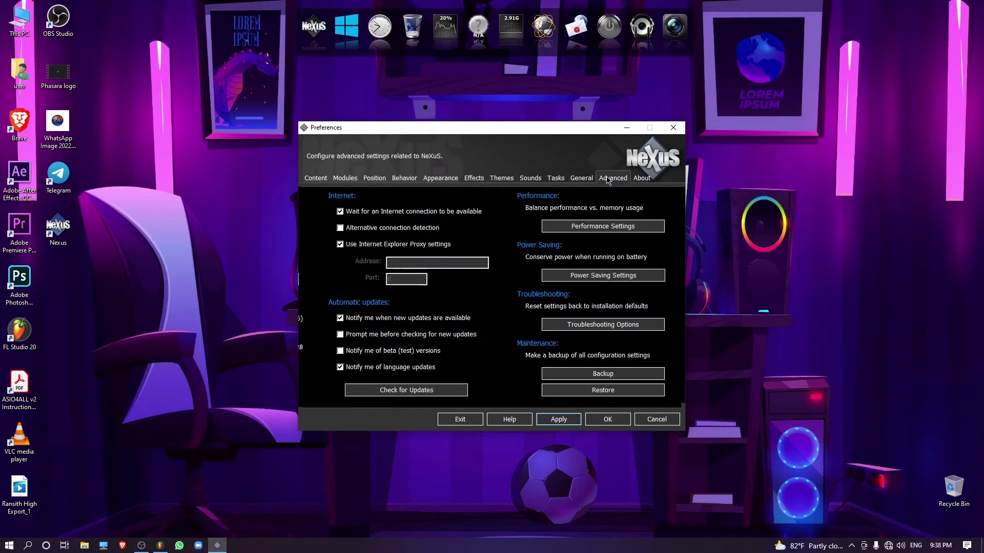
pyautogui.click(438, 180)
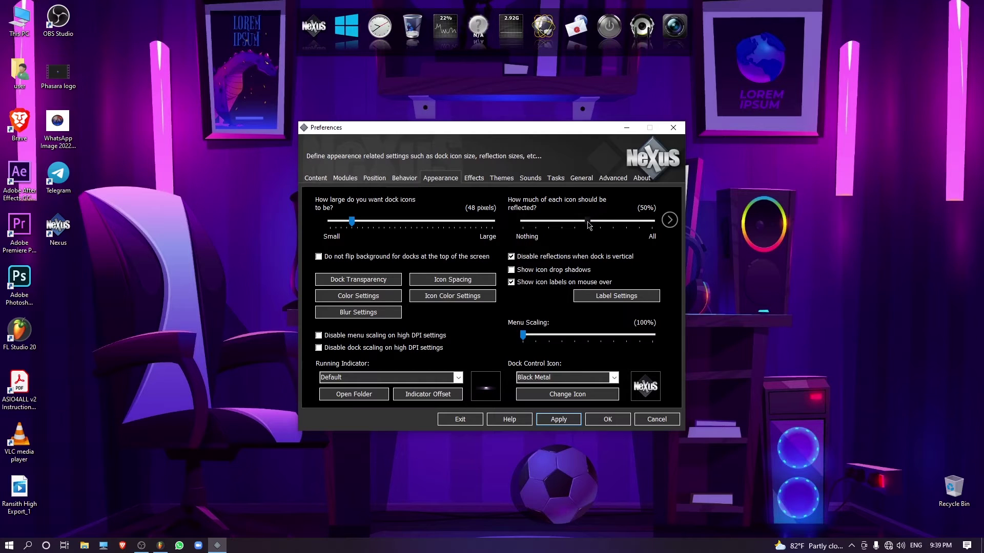
pyautogui.moveTo(587, 223); pyautogui.dragTo(495, 229)
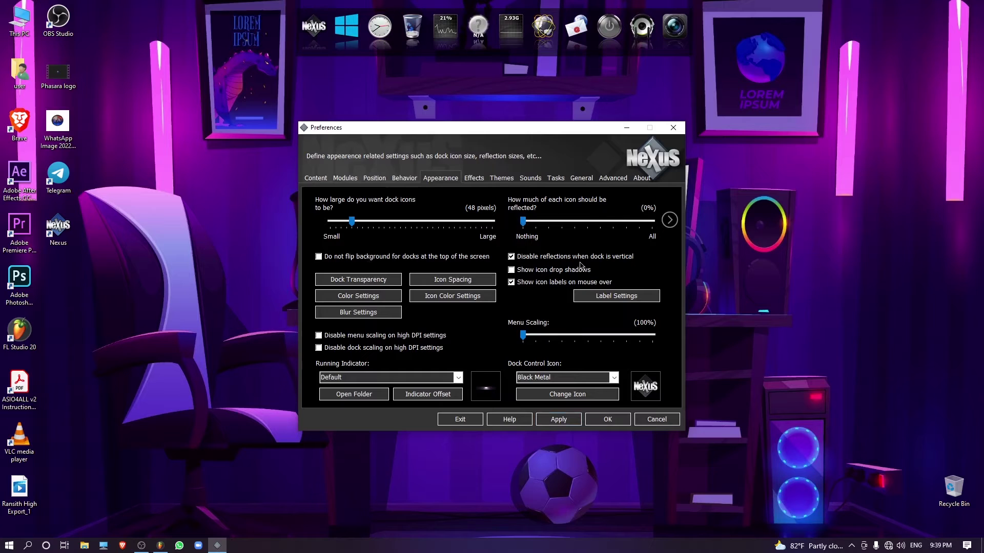
pyautogui.click(558, 419)
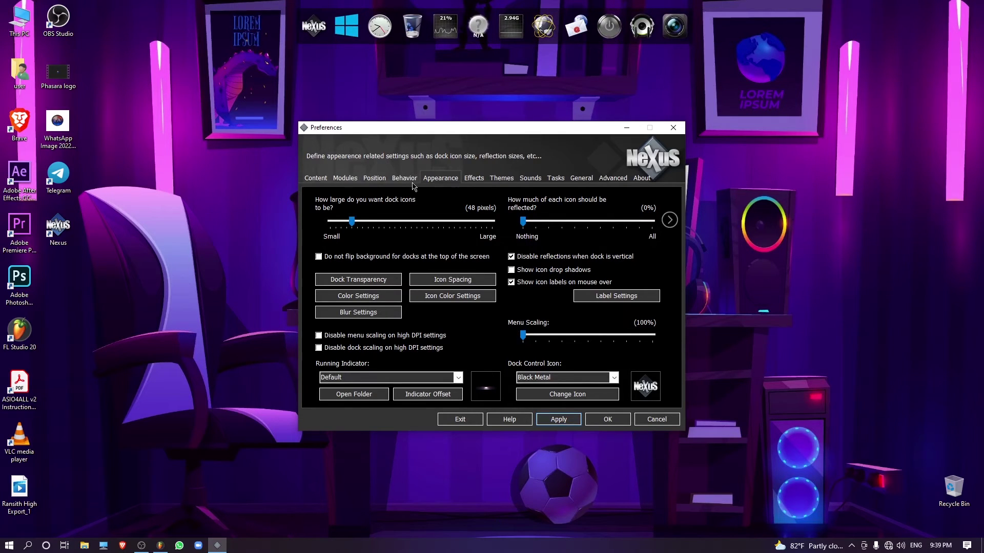
# Preview Leonida3Dthin and other dock themes, select Windows10Nx as the theme, and confirm the preferences
pyautogui.click(502, 178)
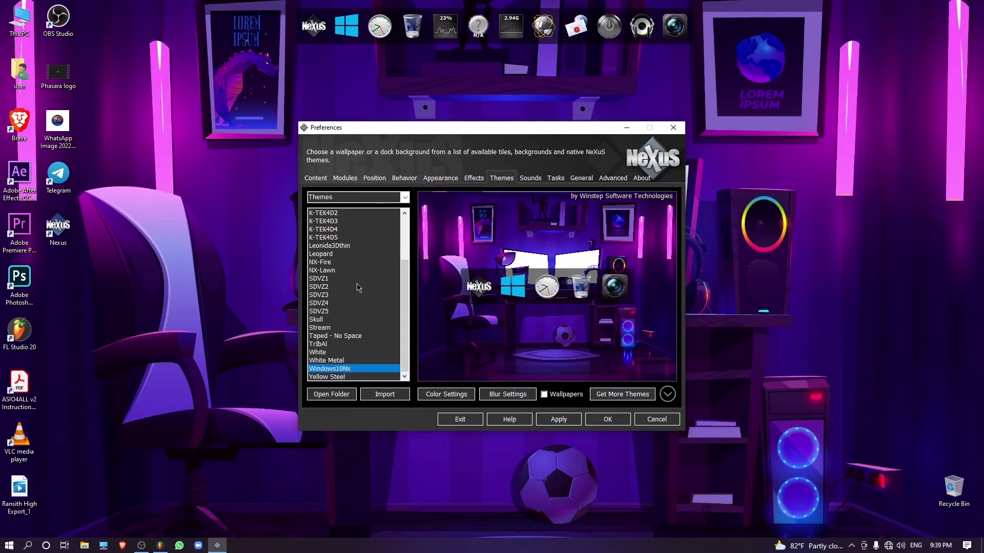
pyautogui.click(326, 377)
pyautogui.click(344, 248)
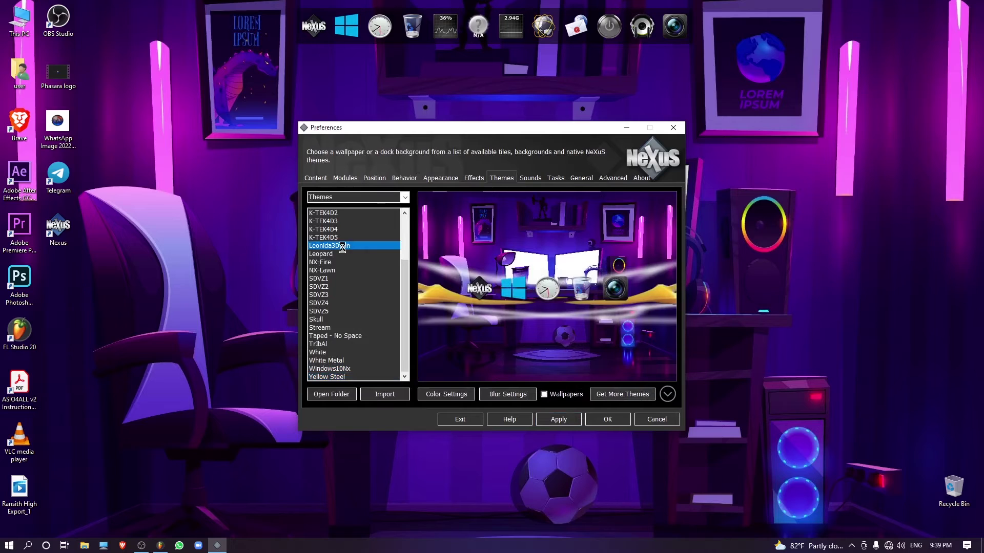
pyautogui.scroll(2, 345, 251)
pyautogui.click(346, 253)
pyautogui.scroll(-2, 345, 252)
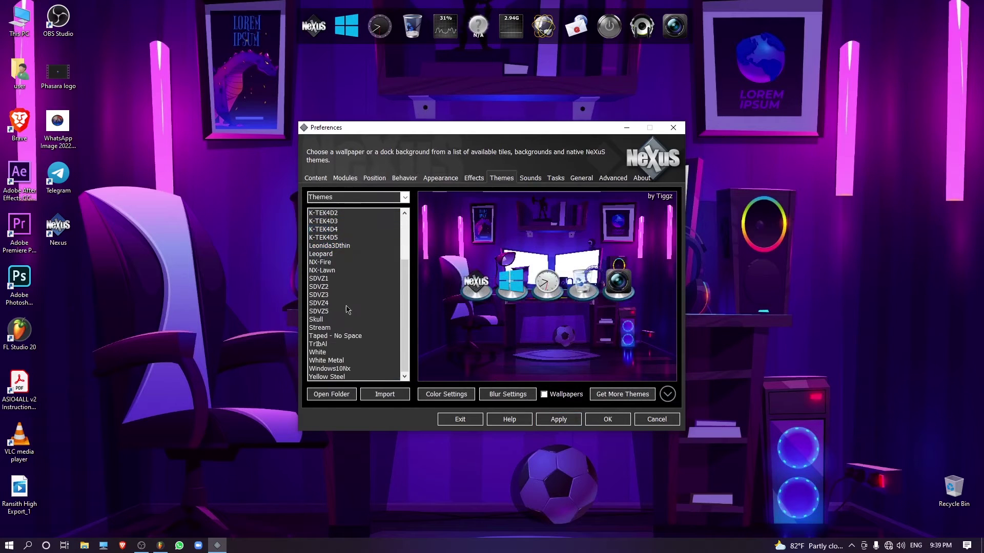
pyautogui.click(347, 369)
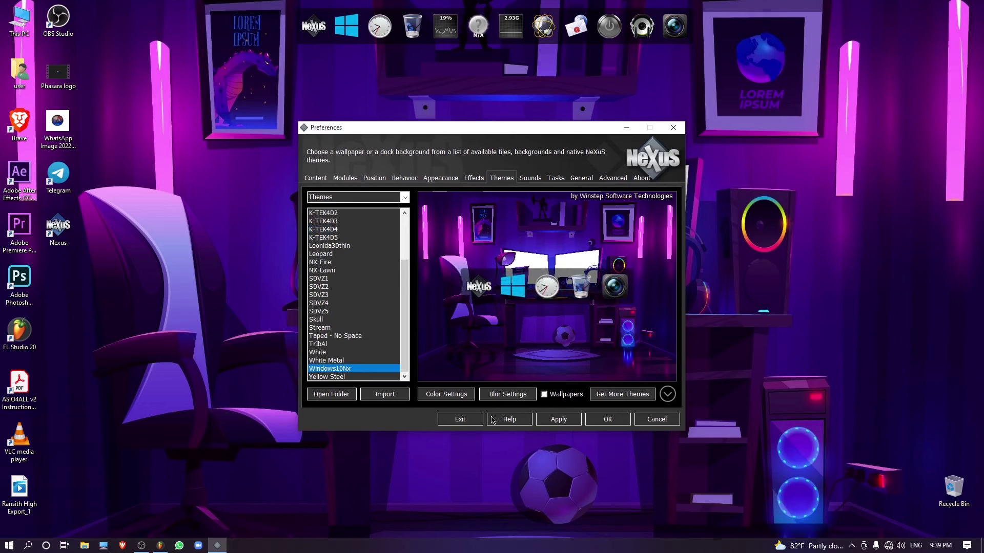
pyautogui.click(606, 421)
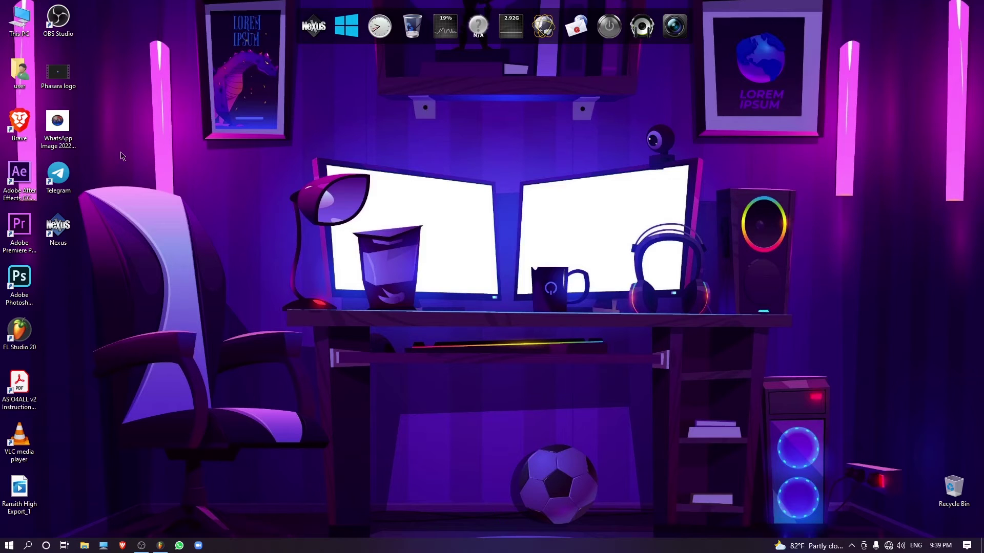
pyautogui.moveTo(2, 3); pyautogui.dragTo(159, 536)
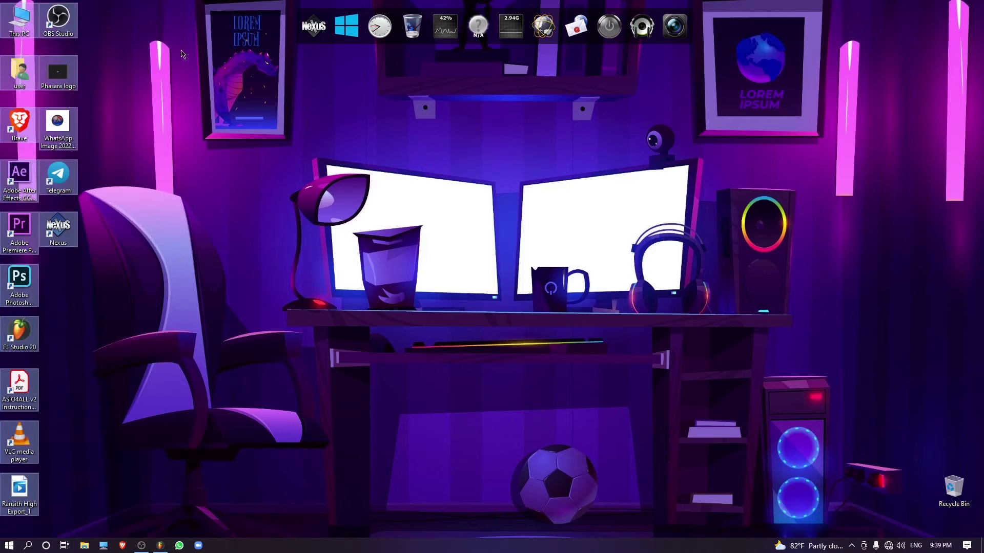
pyautogui.click(319, 216)
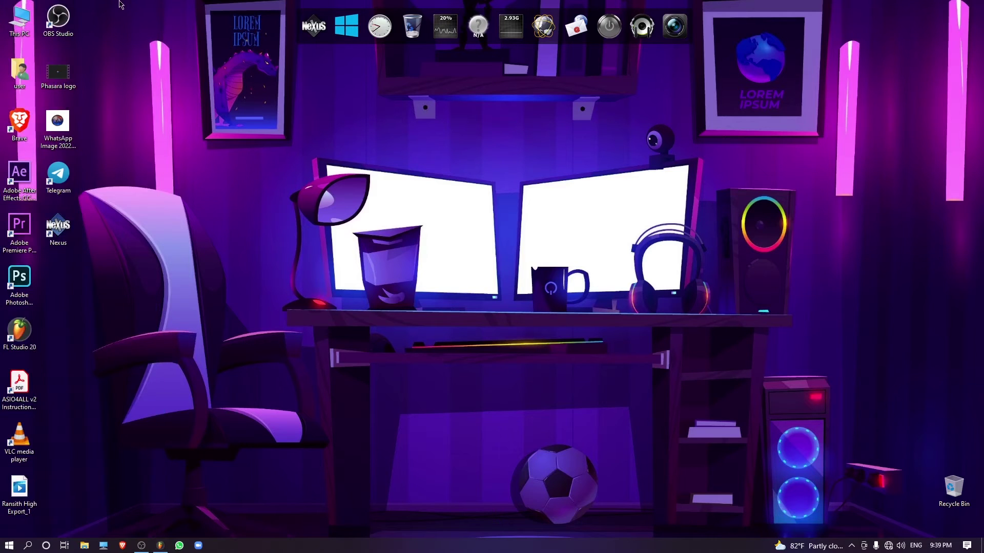
pyautogui.moveTo(160, 18); pyautogui.dragTo(11, 535)
pyautogui.click(195, 227)
# Hide all icons on the Windows desktop
pyautogui.rightClick(185, 95)
pyautogui.moveTo(218, 106)
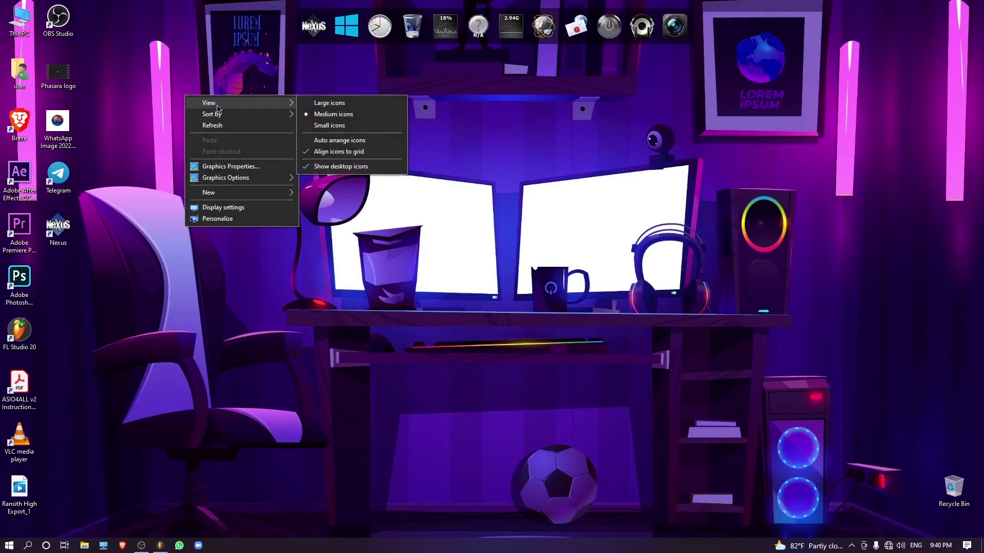
pyautogui.click(365, 170)
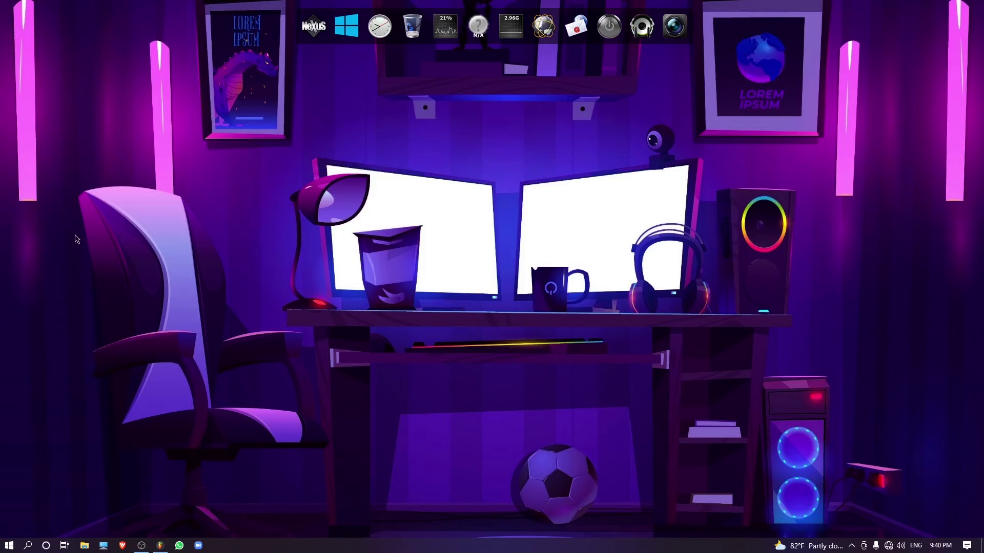
pyautogui.rightClick(273, 180)
pyautogui.moveTo(318, 191)
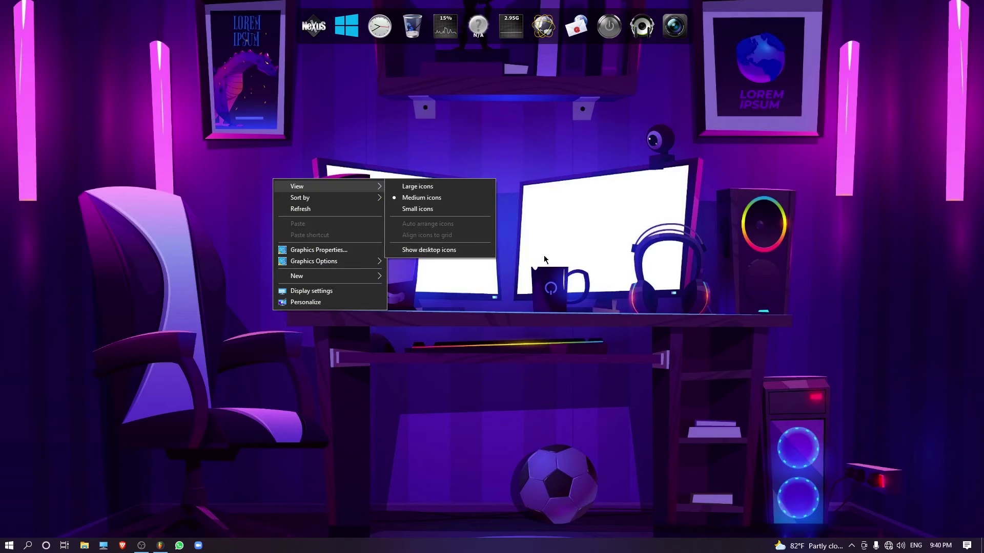
pyautogui.click(424, 250)
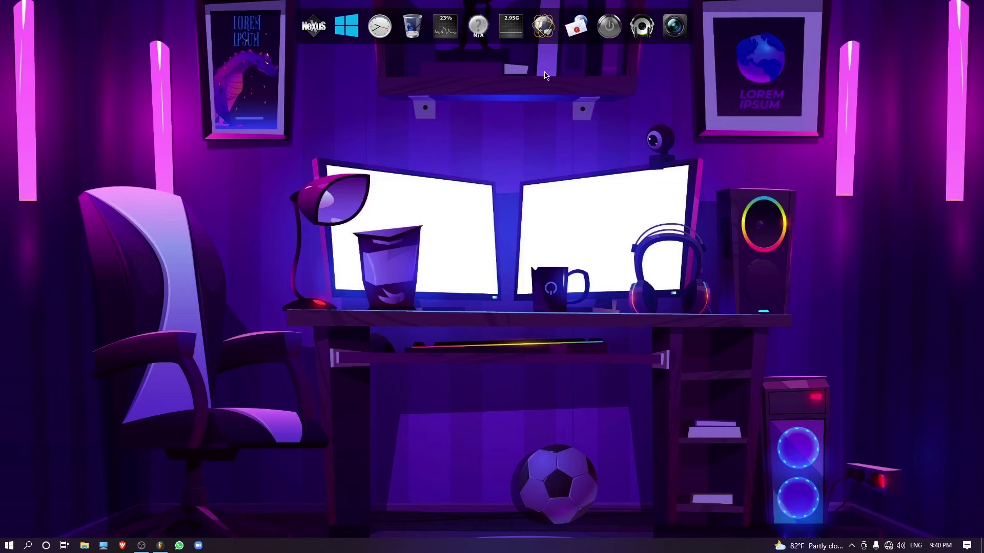
# Show the desktop icons again and hide them once more
pyautogui.rightClick(347, 122)
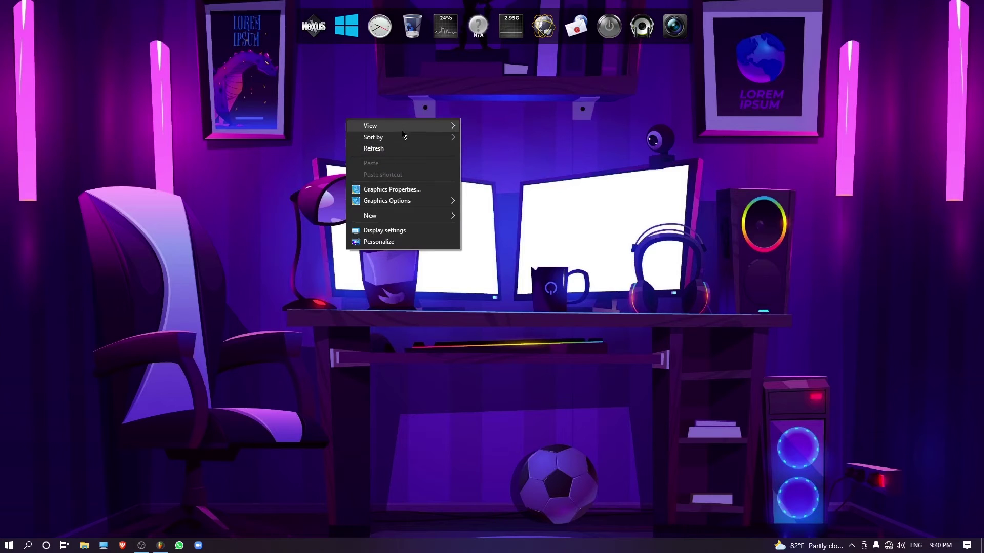
pyautogui.moveTo(427, 127)
pyautogui.click(502, 189)
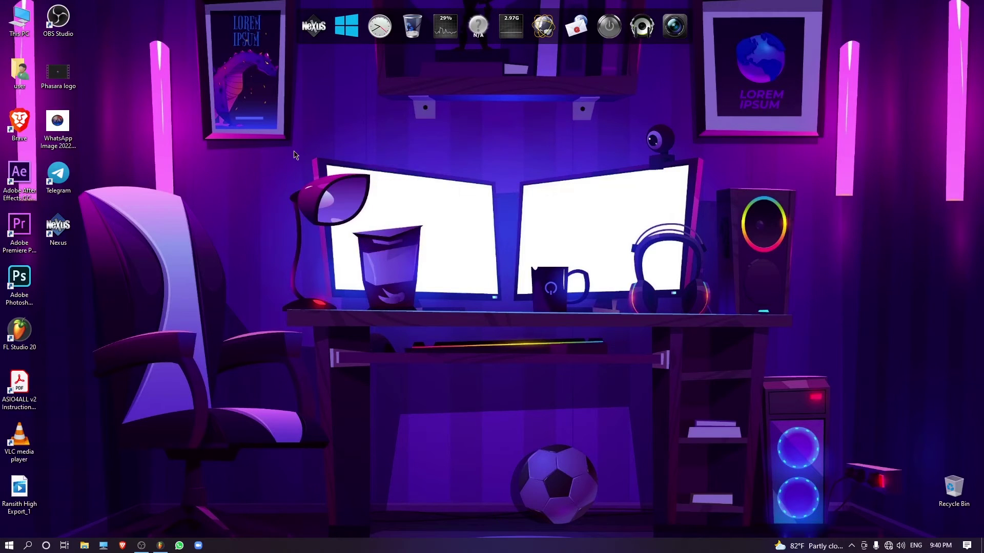
pyautogui.rightClick(295, 152)
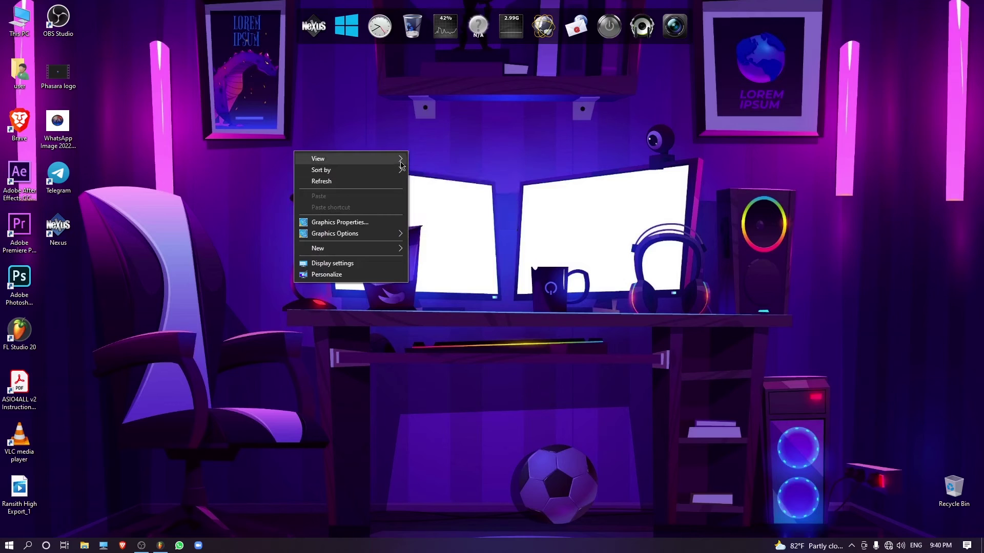
pyautogui.moveTo(404, 159)
pyautogui.click(456, 225)
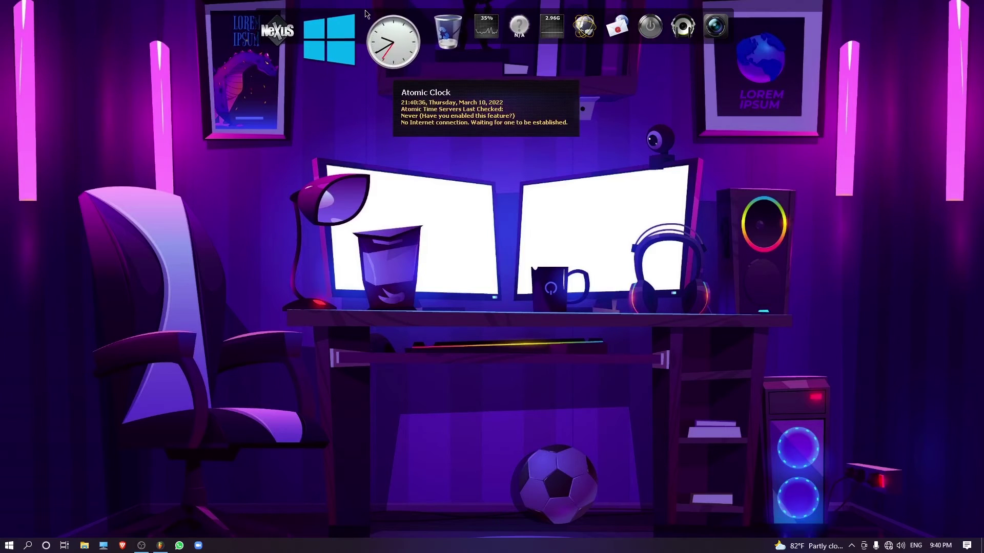
# Move the Nexus dock to the bottom screen edge
pyautogui.rightClick(366, 15)
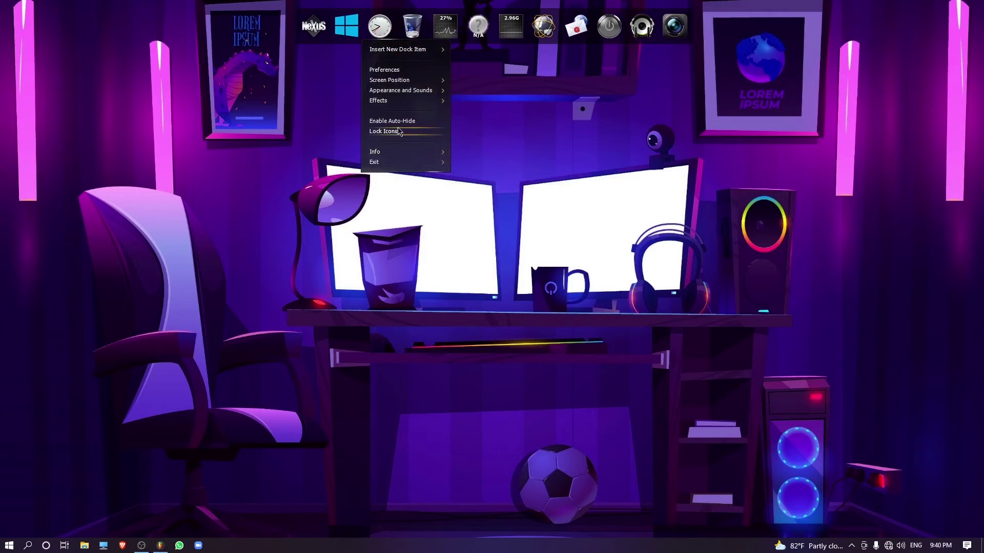
pyautogui.click(442, 84)
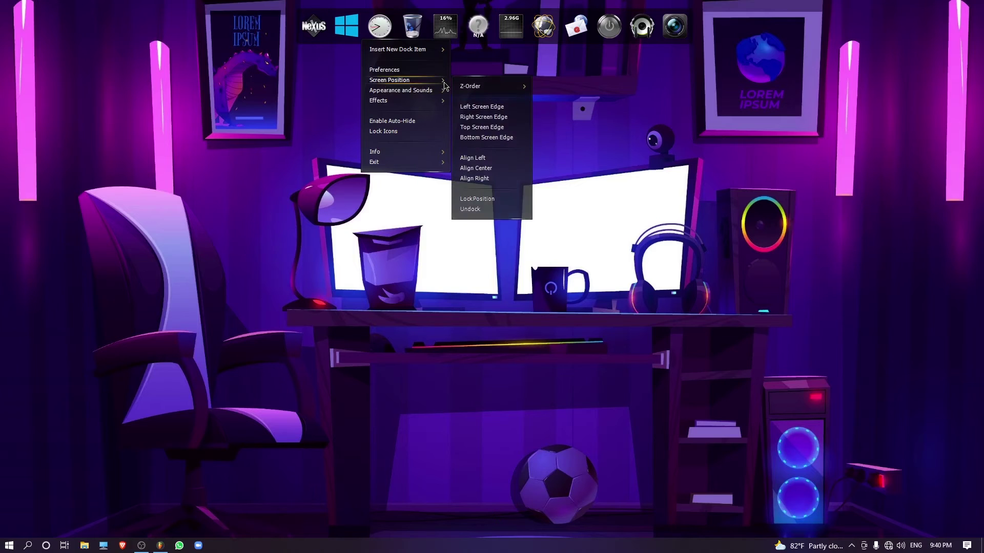
pyautogui.click(492, 138)
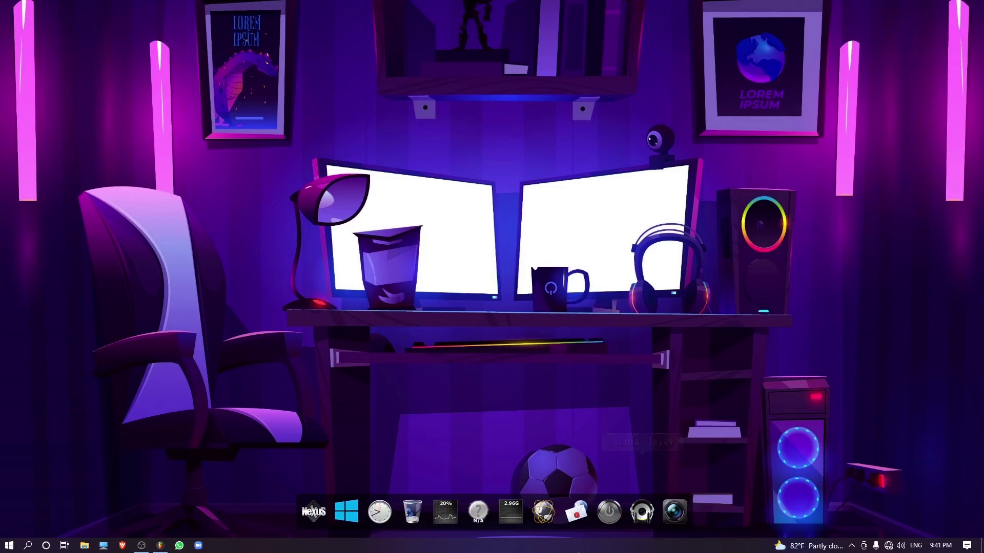
# Unlock the Windows taskbar and move it to the top edge of the screen
pyautogui.rightClick(385, 551)
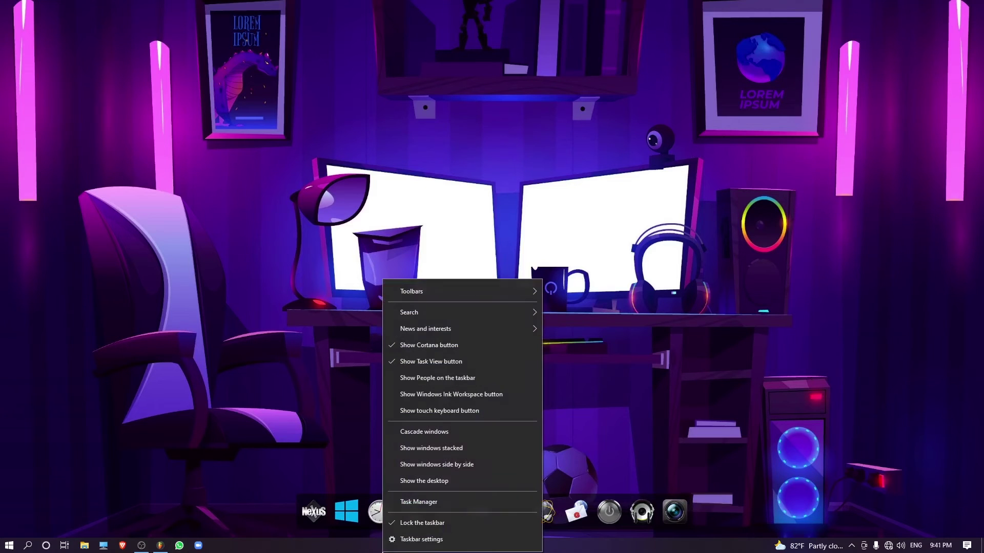
pyautogui.click(435, 523)
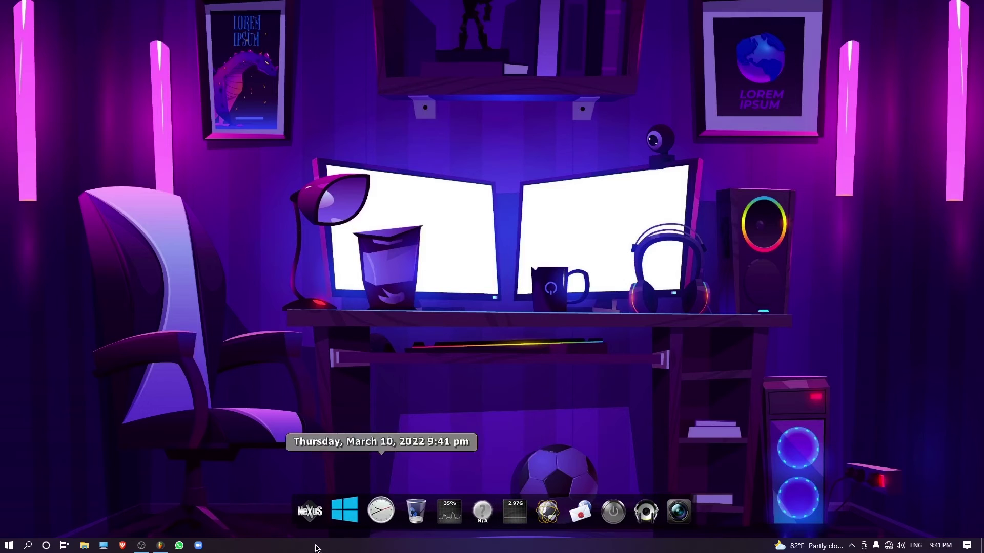
pyautogui.rightClick(341, 549)
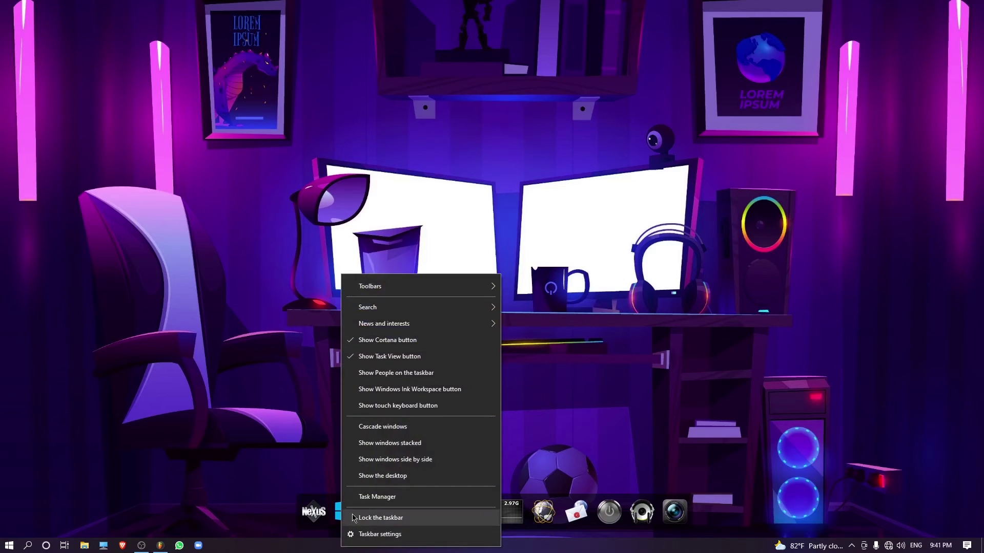
pyautogui.click(260, 439)
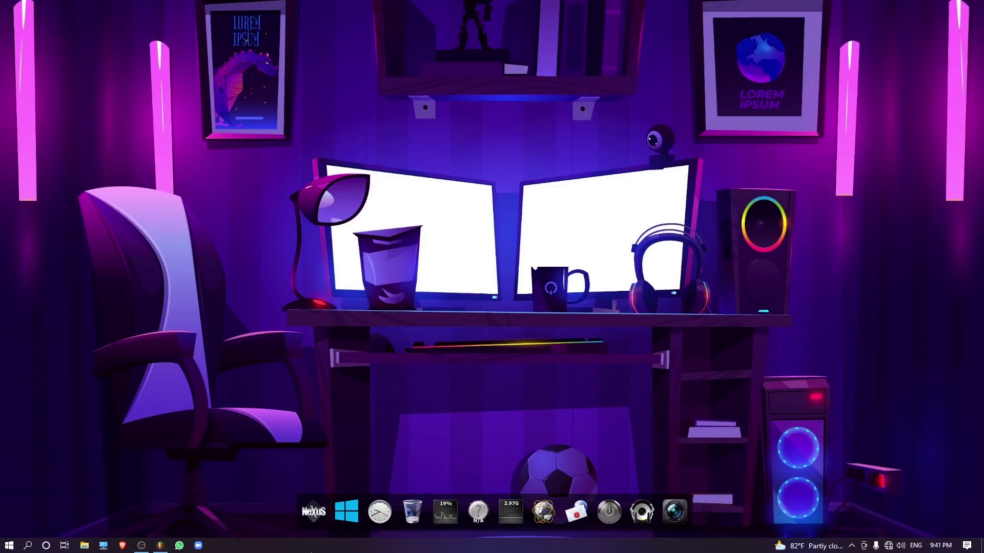
pyautogui.moveTo(311, 551); pyautogui.dragTo(341, 7)
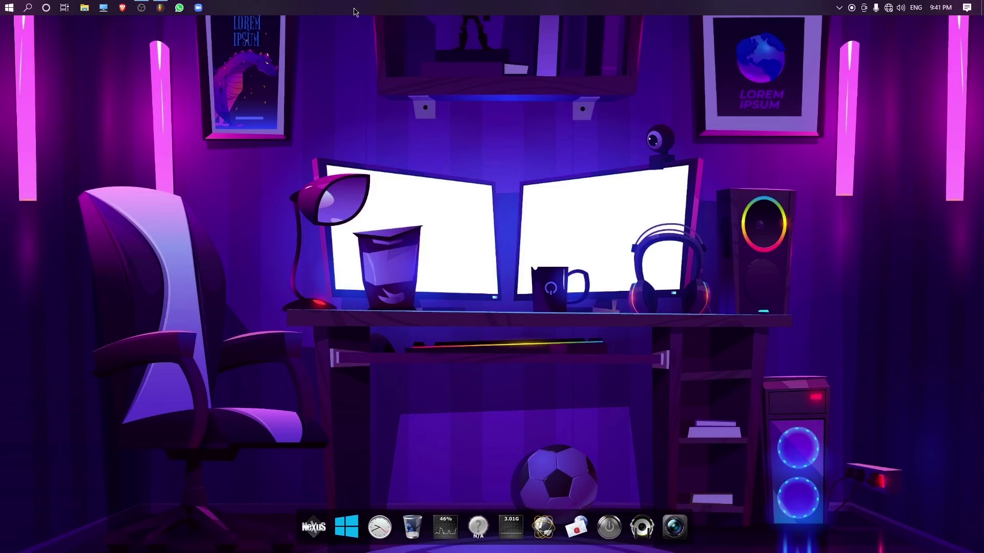
# Lock the taskbar at the top edge of the screen
pyautogui.rightClick(355, 11)
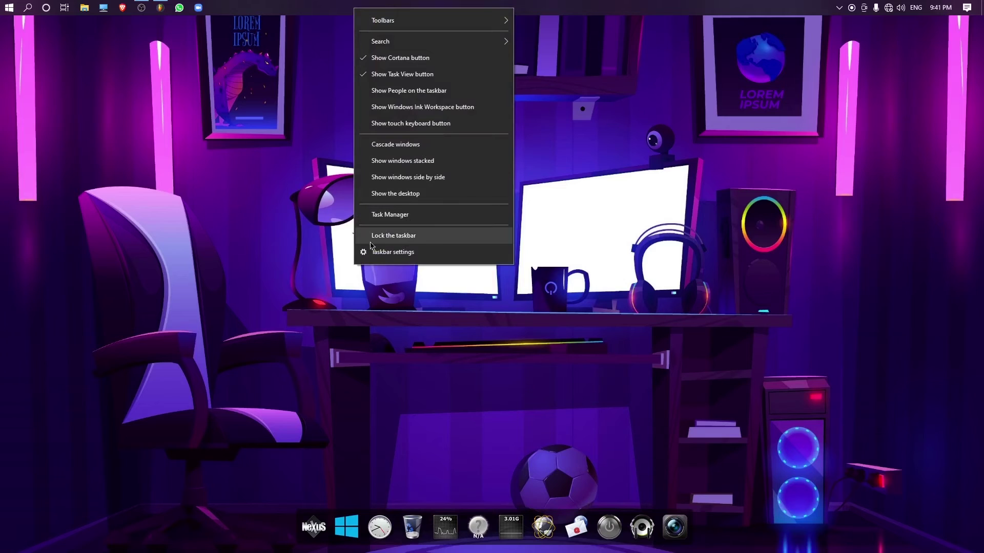
pyautogui.click(420, 238)
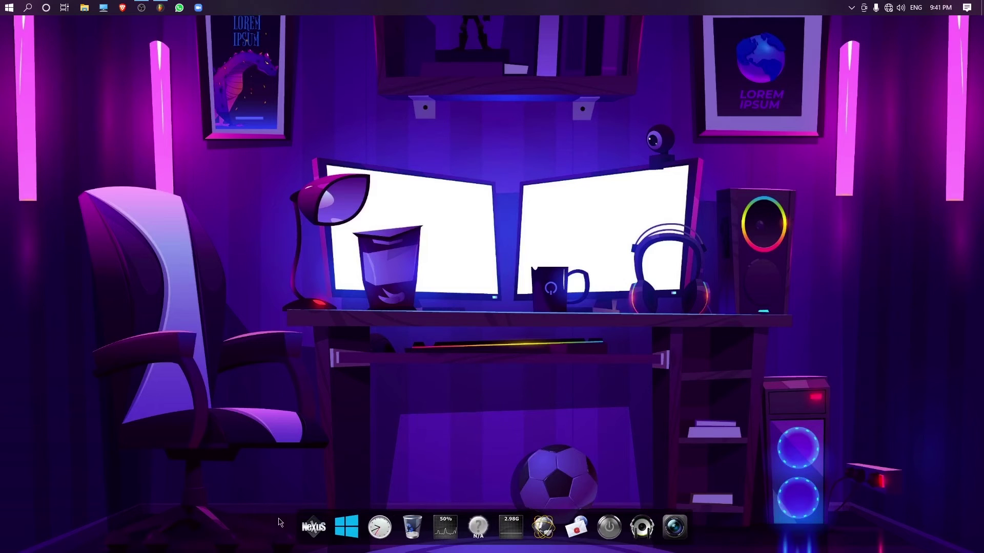
pyautogui.click(340, 519)
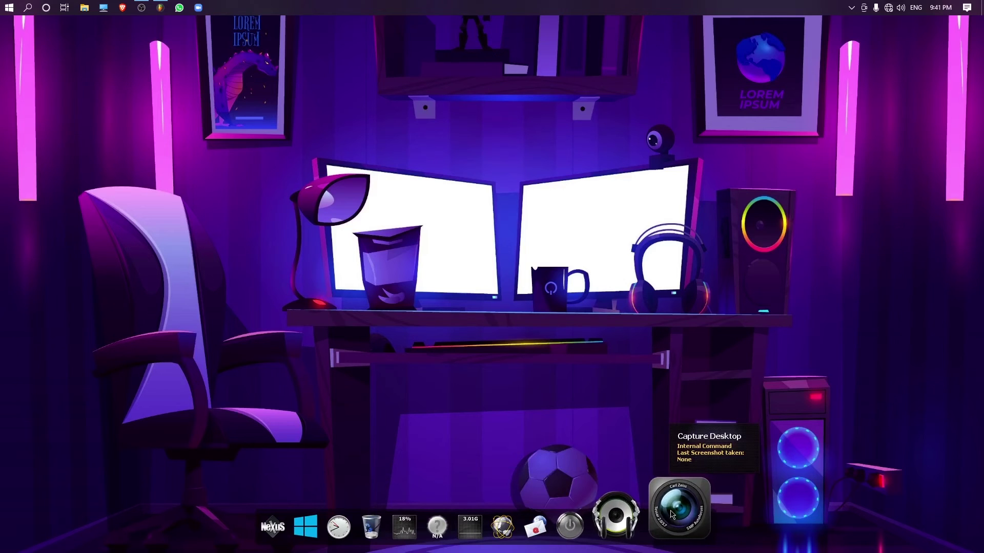
# Remove the Capture Desktop item from the dock and turn off the confirmation dialog for deletions
pyautogui.rightClick(672, 512)
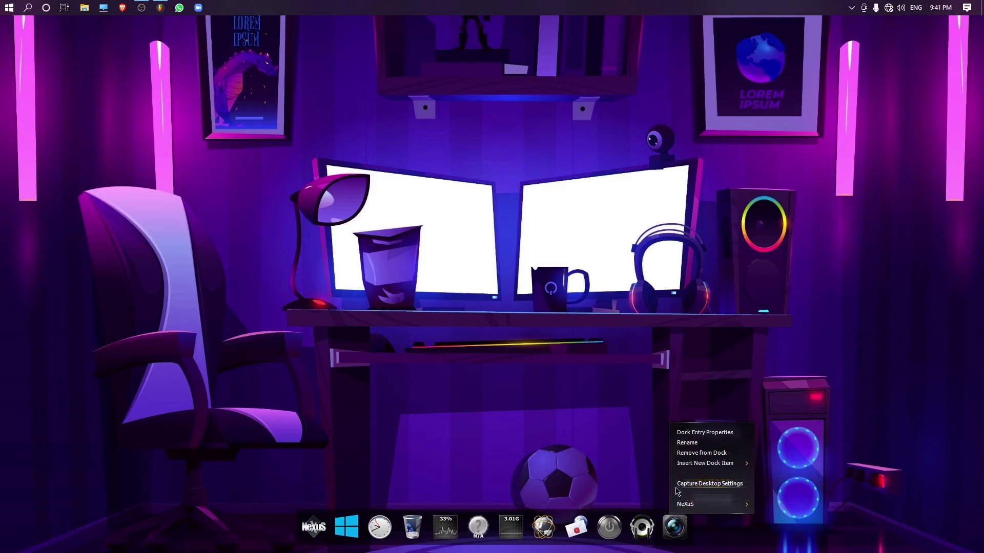
pyautogui.click(720, 454)
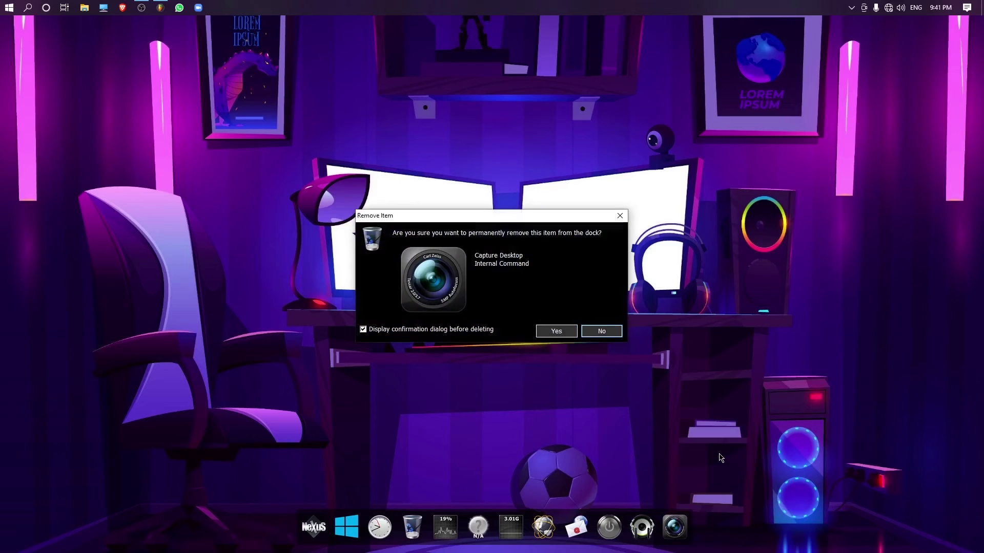
pyautogui.click(364, 330)
pyautogui.click(562, 332)
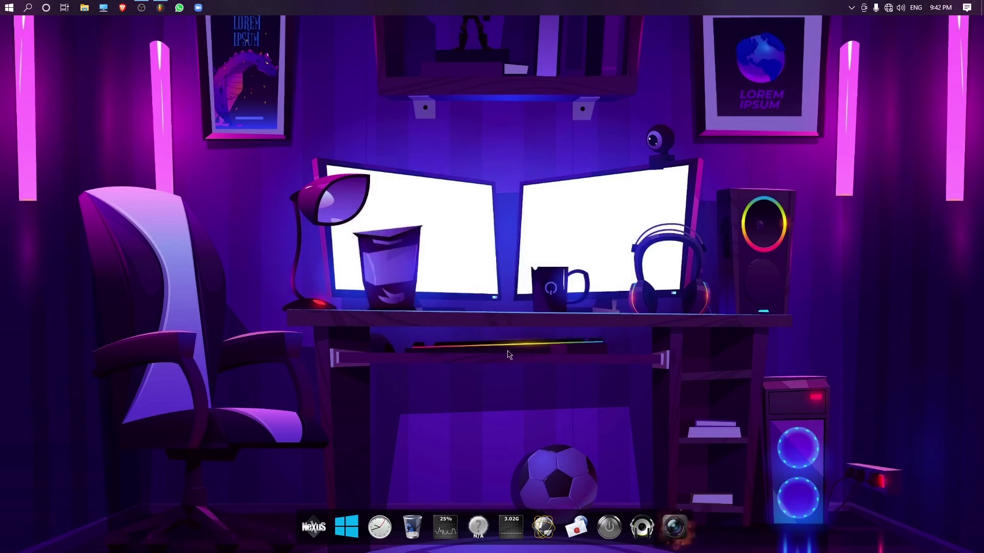
# Remove the media player, power, and mail container items from the dock
pyautogui.rightClick(635, 521)
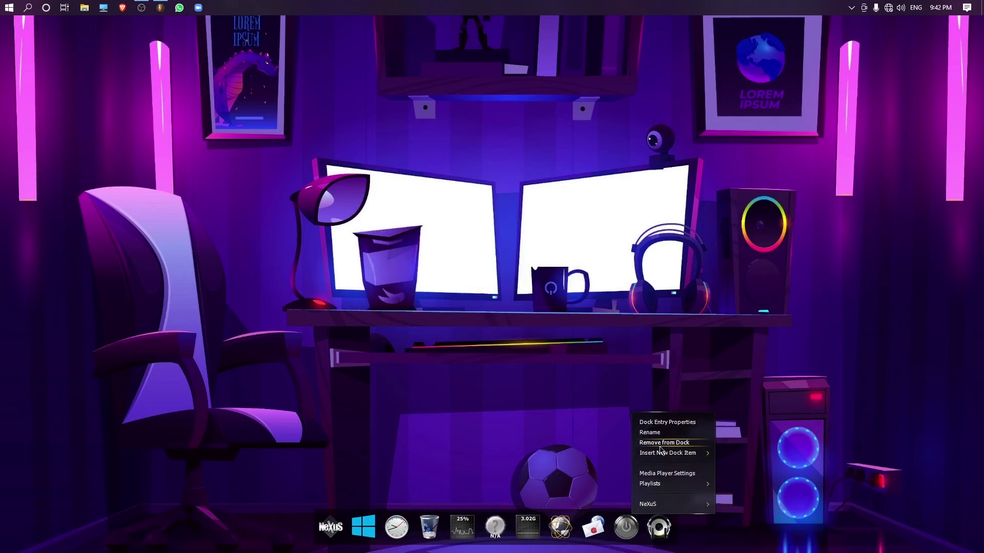
pyautogui.click(656, 441)
pyautogui.rightClick(628, 516)
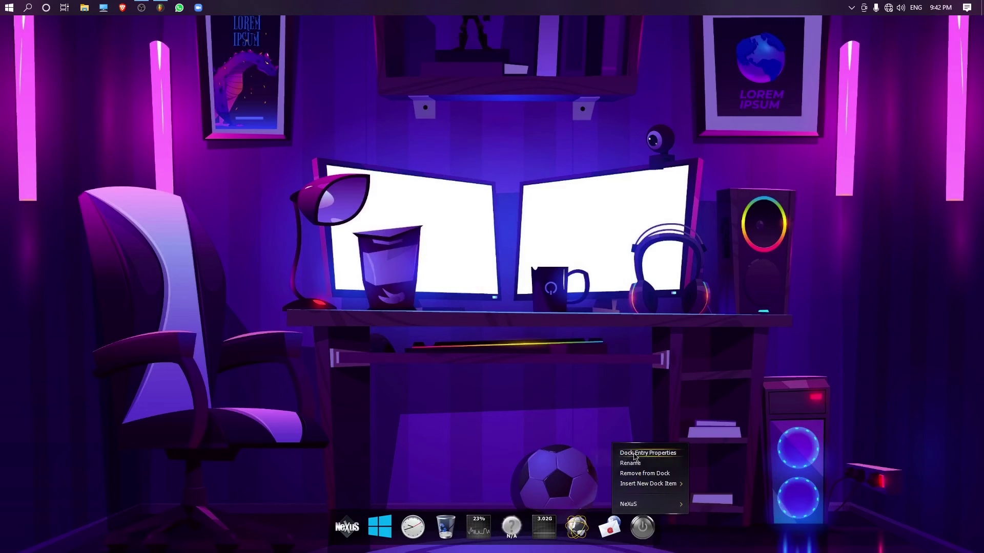
pyautogui.click(651, 470)
pyautogui.rightClick(619, 523)
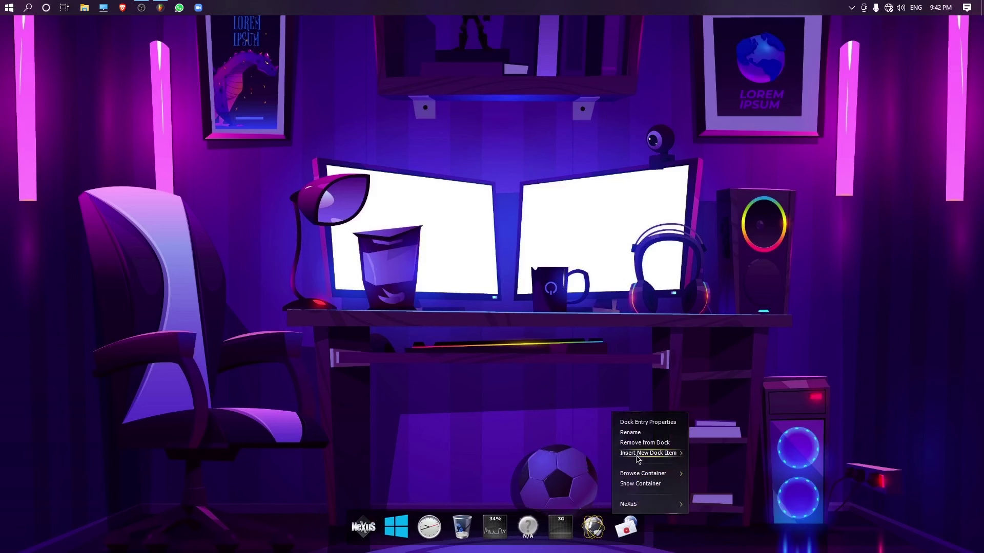
pyautogui.click(635, 468)
# Remove the globe item, RAM Meter, weather monitor, and CPU meter from the dock
pyautogui.rightClick(610, 526)
pyautogui.click(638, 439)
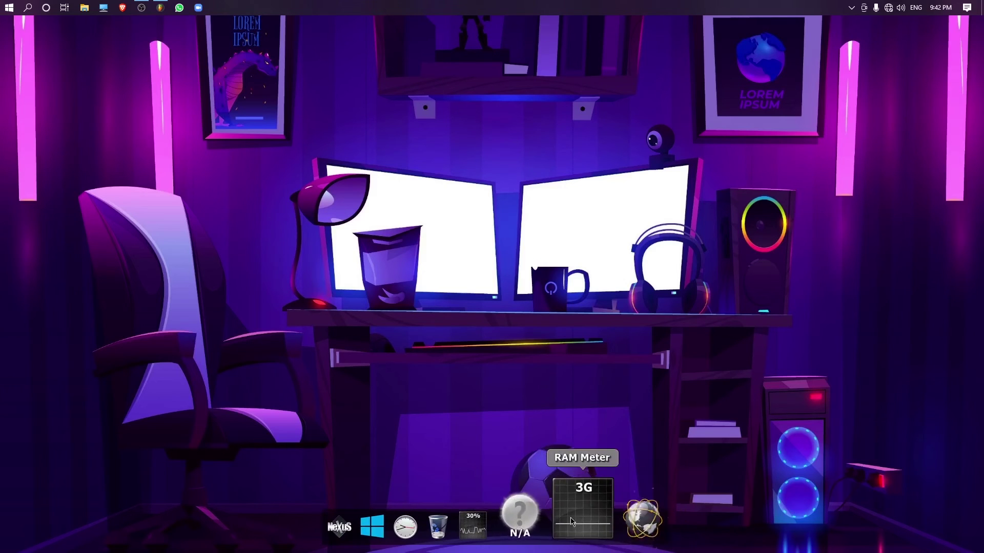
pyautogui.rightClick(582, 525)
pyautogui.click(597, 382)
pyautogui.rightClick(552, 525)
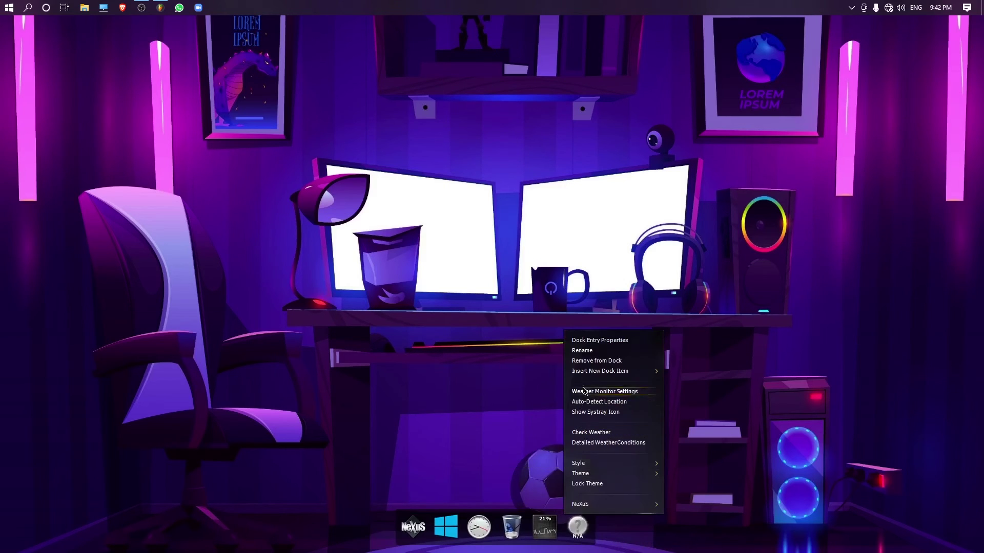
pyautogui.click(594, 361)
pyautogui.rightClick(538, 530)
pyautogui.click(569, 370)
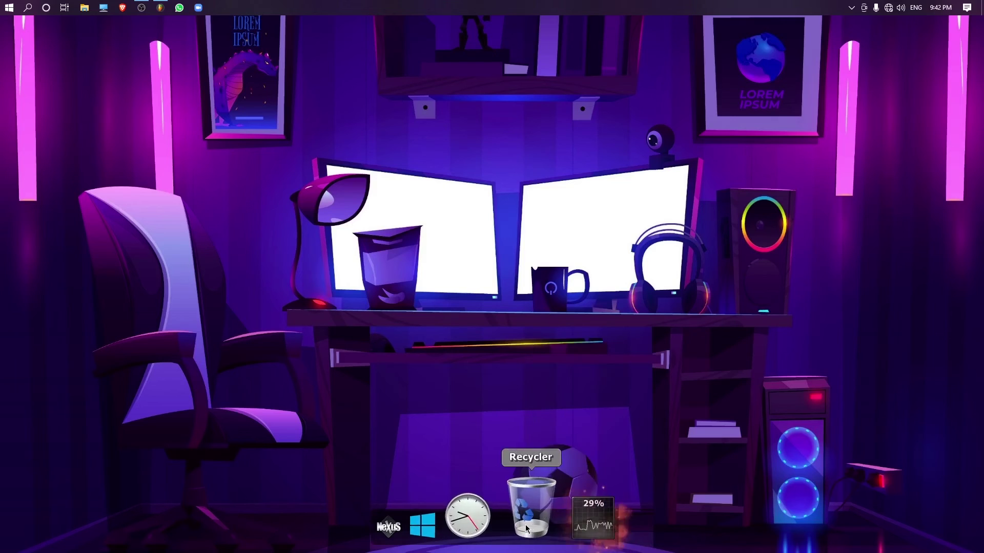
# Remove the Recycler, the clock, and the Windows logo item from the dock, leaving only the Nexus icon
pyautogui.rightClick(544, 526)
pyautogui.click(568, 371)
pyautogui.rightClick(511, 520)
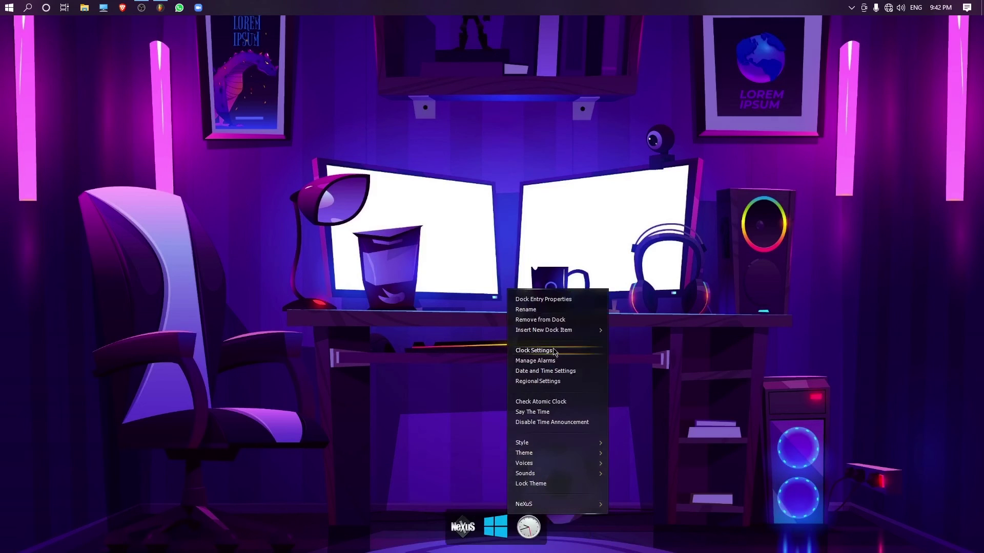
pyautogui.click(543, 320)
pyautogui.rightClick(506, 526)
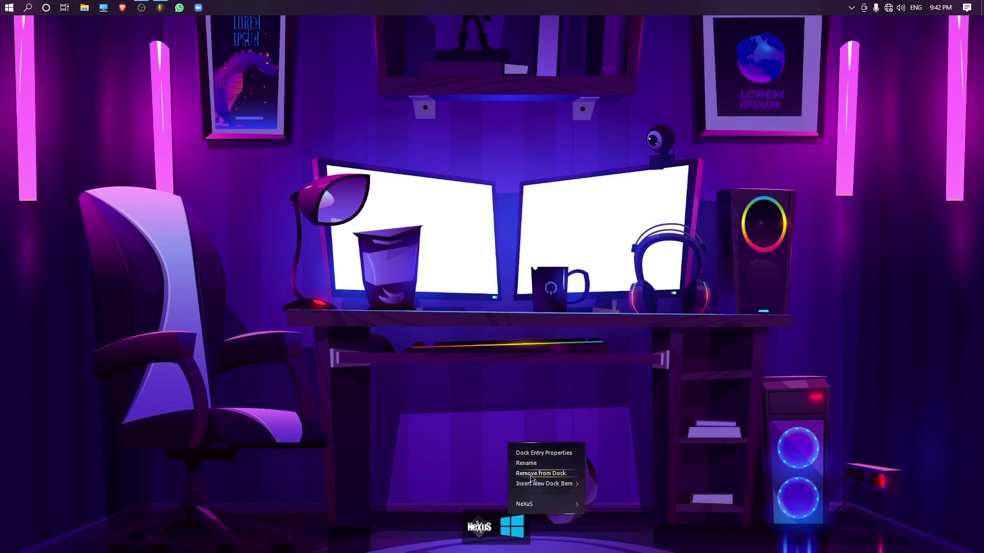
pyautogui.click(532, 477)
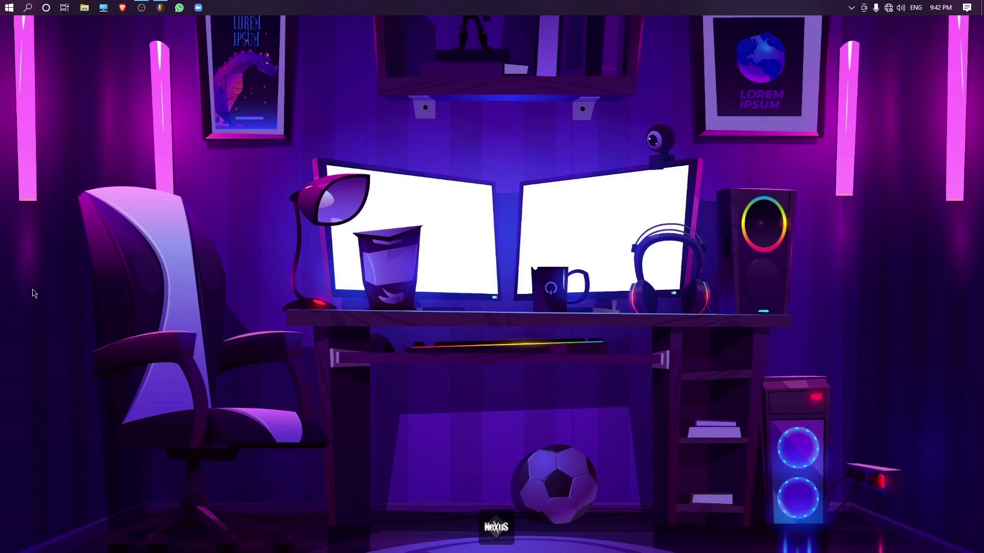
# Add Adobe After Effects CC 2019, Adobe Premiere Pro 2020, and Adobe Photoshop 2020 from the installed apps to the dock
pyautogui.click(10, 8)
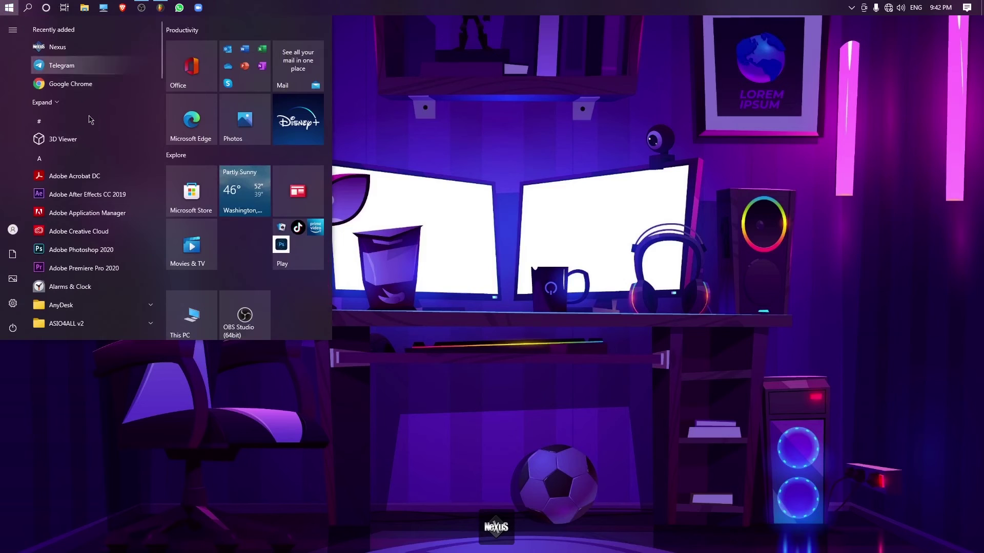
pyautogui.moveTo(49, 198); pyautogui.dragTo(503, 535)
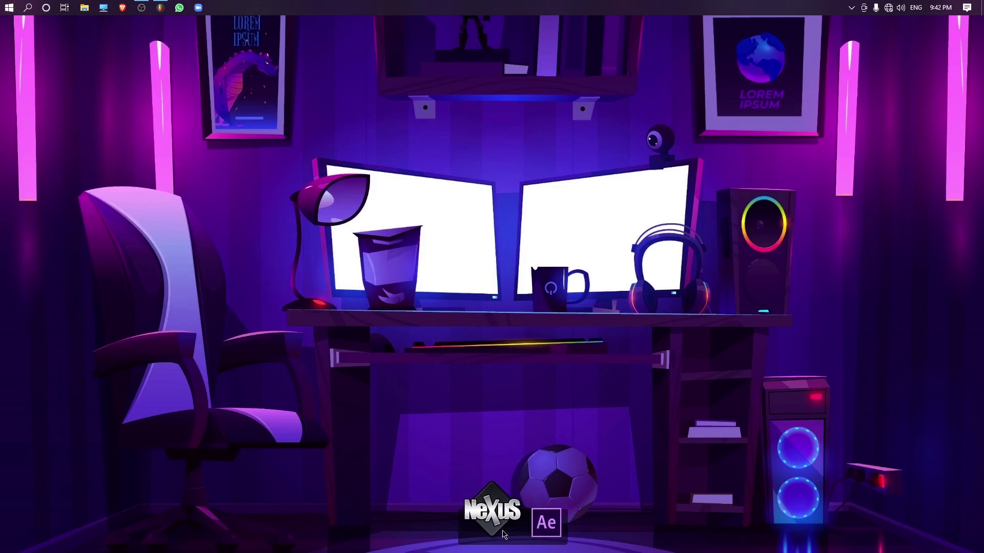
pyautogui.click(9, 8)
pyautogui.moveTo(73, 268); pyautogui.dragTo(538, 535)
pyautogui.click(9, 8)
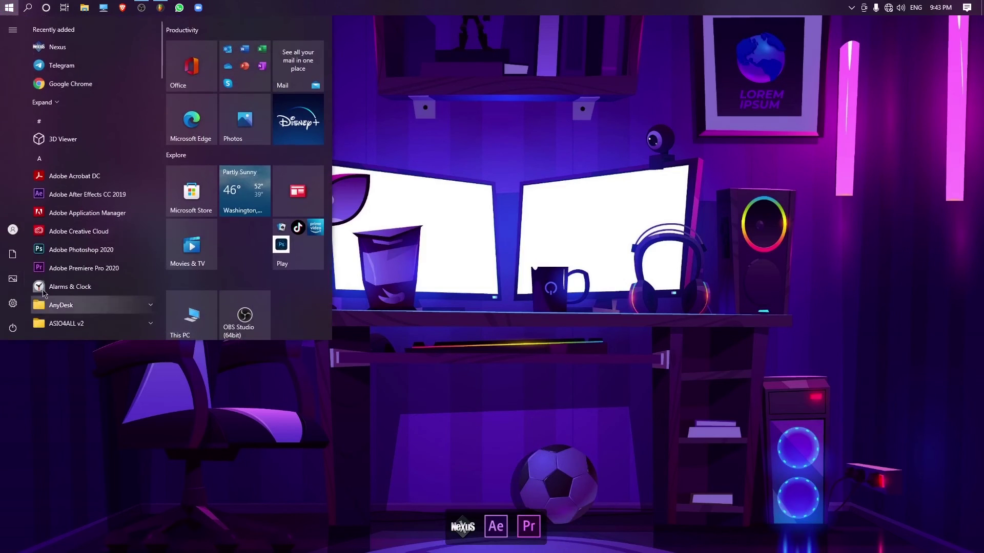
pyautogui.moveTo(66, 268); pyautogui.dragTo(532, 520)
# Remove the Nexus icon from the dock and close the Creative Cloud window
pyautogui.click(10, 8)
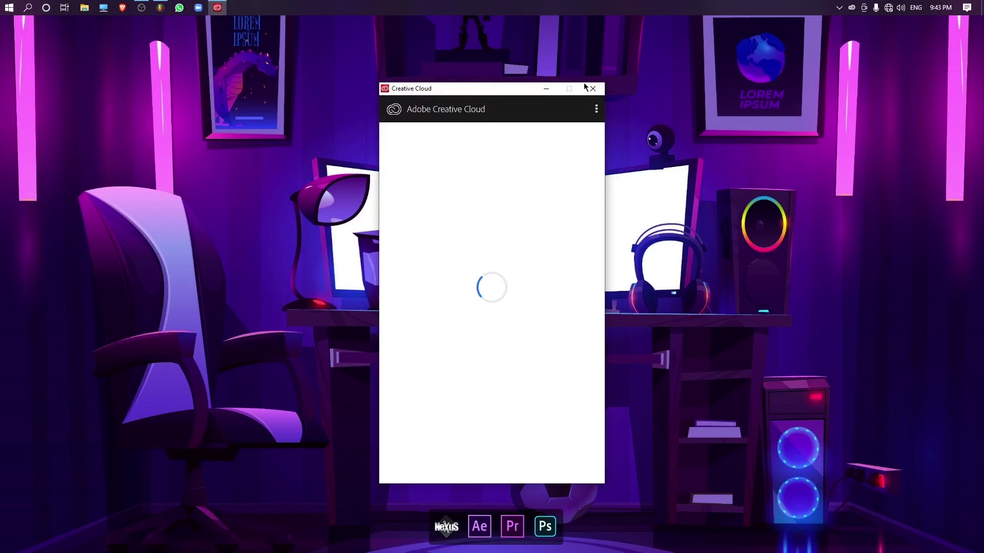
pyautogui.click(590, 88)
pyautogui.rightClick(460, 517)
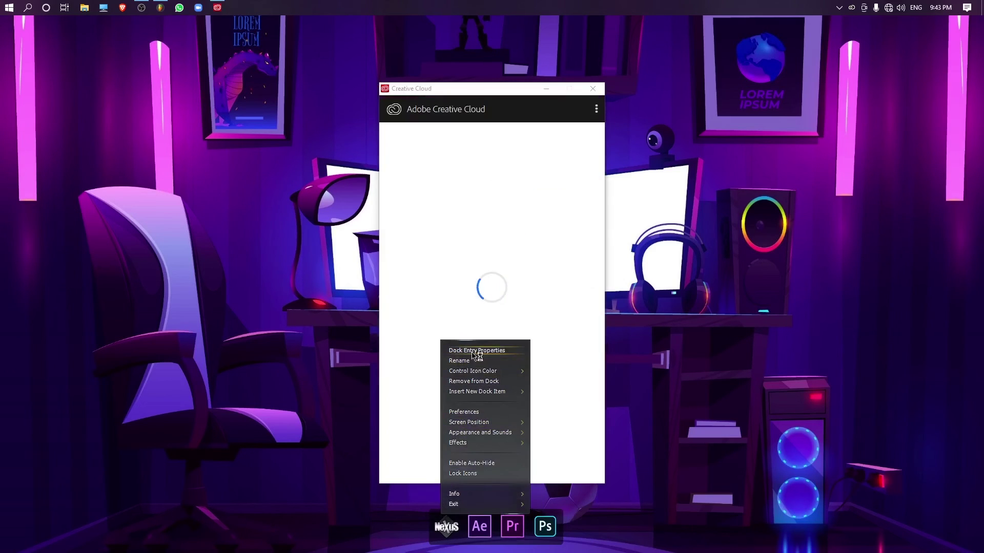
pyautogui.click(479, 381)
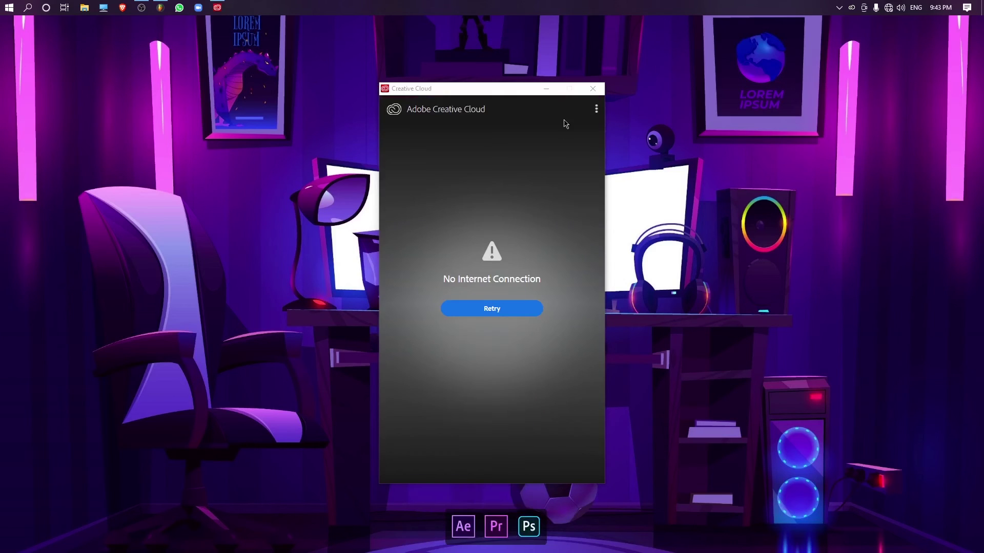
pyautogui.click(593, 88)
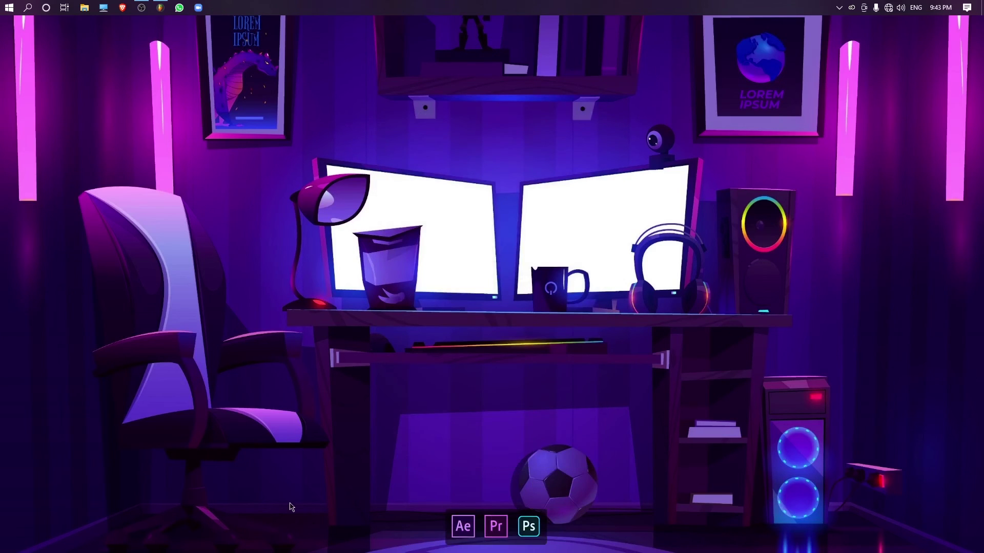